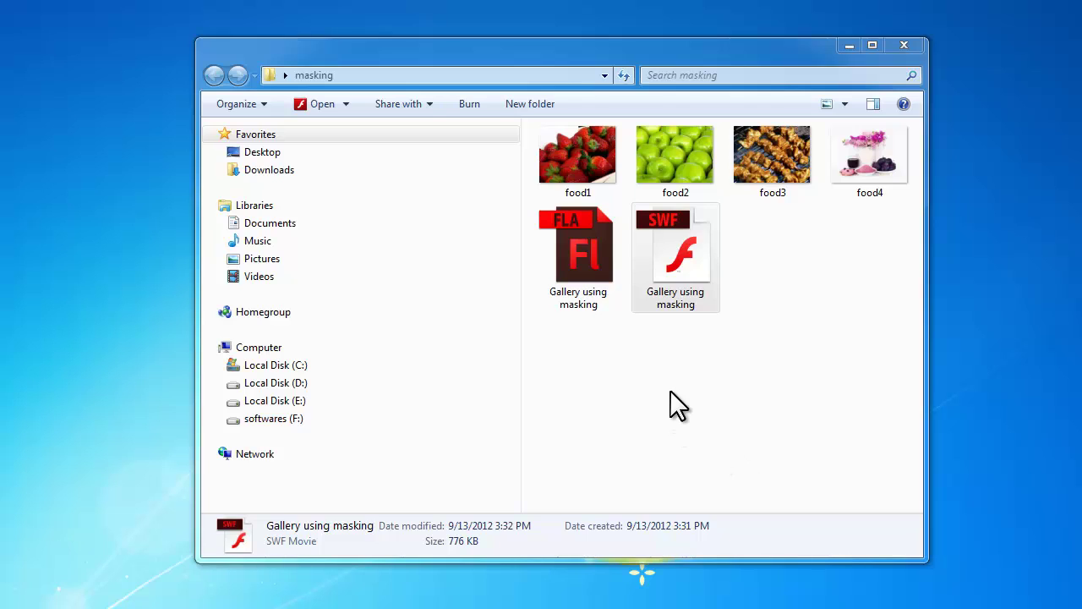
- Look over the masking folder's FLA and SWF files and the food1 to food4 images
click(586, 267)
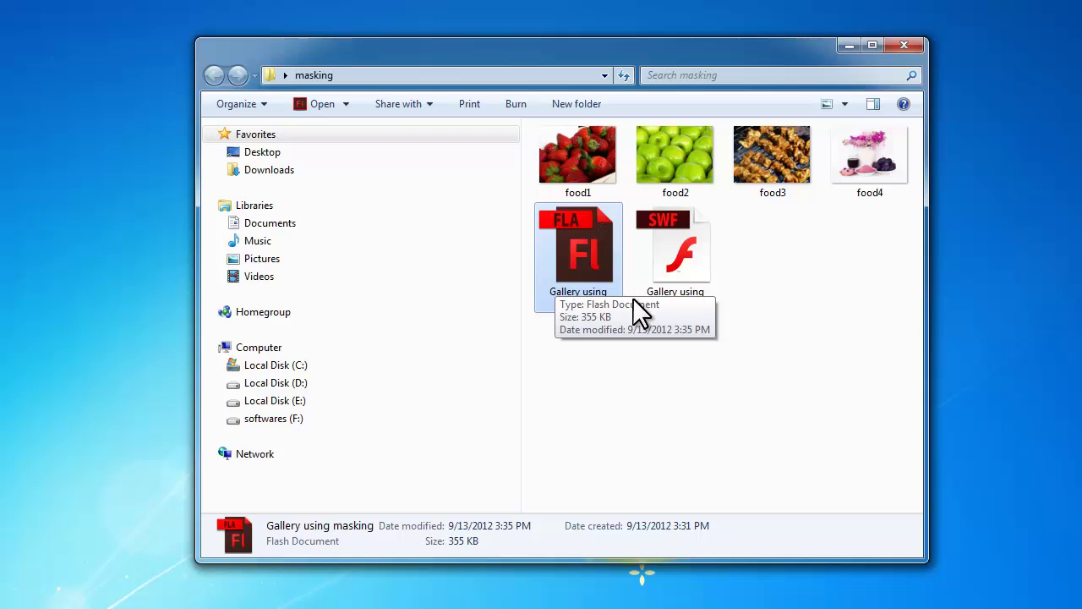
click(681, 282)
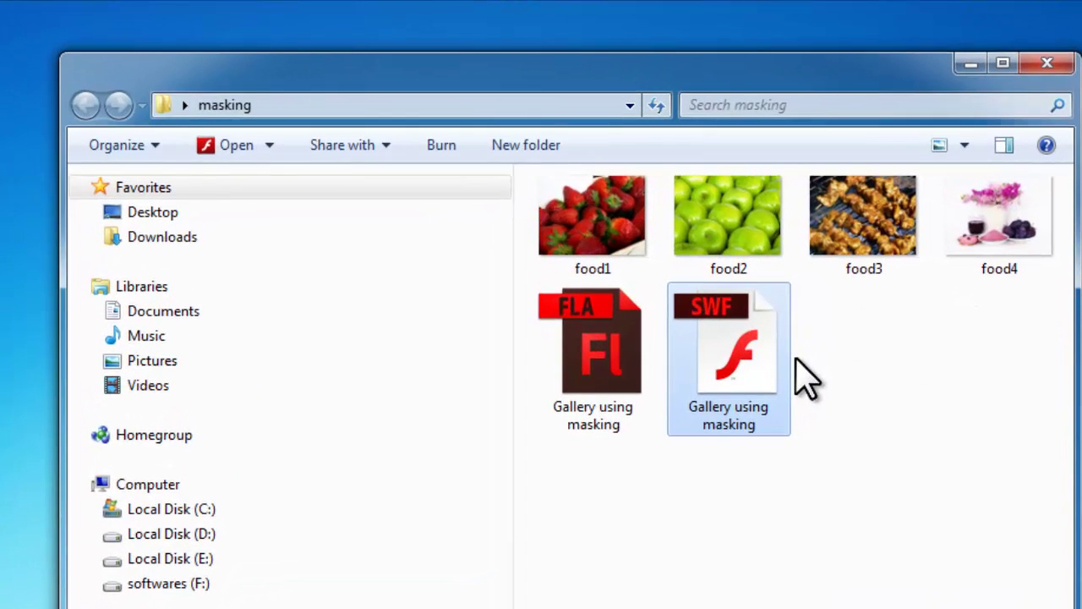
click(623, 230)
click(740, 239)
click(865, 237)
click(993, 233)
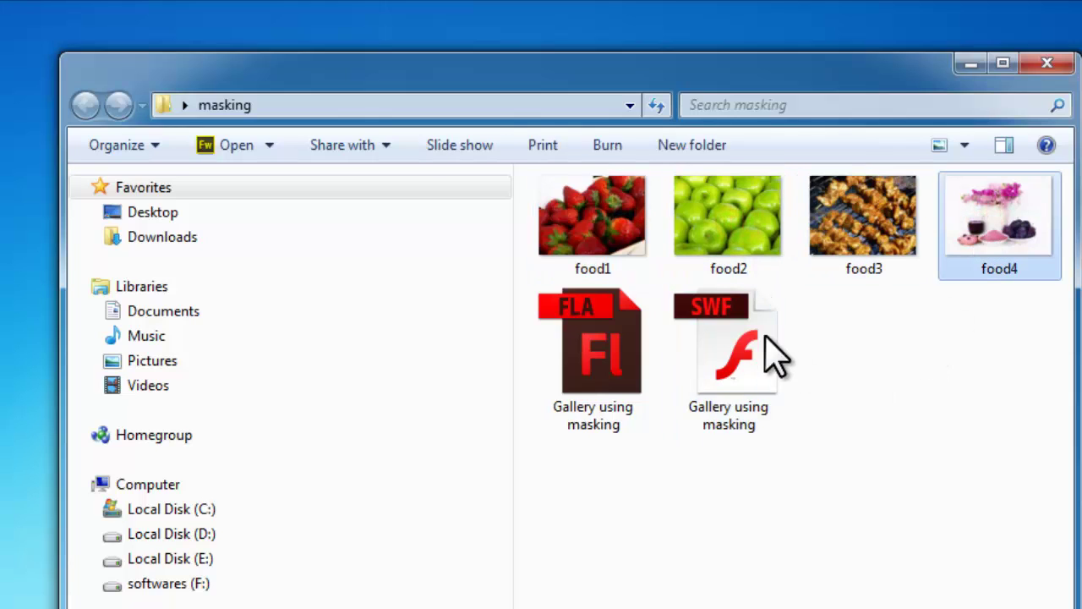
- Play the finished Gallery using masking SWF movie to preview its image transitions, and close the player
mouse_move(764, 347)
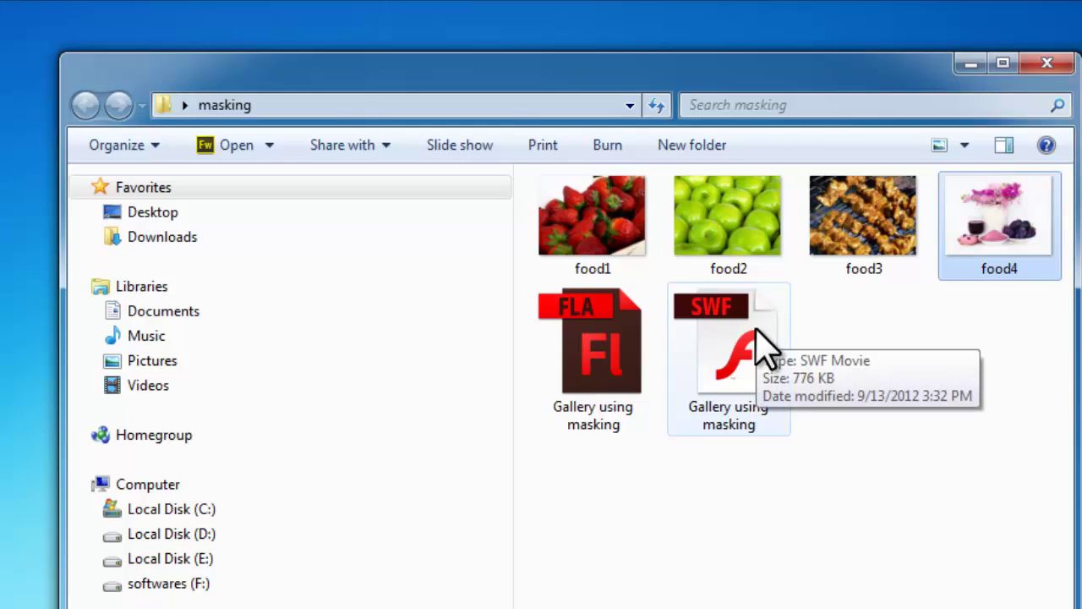
double_click(764, 347)
drag(47, 93, 663, 146)
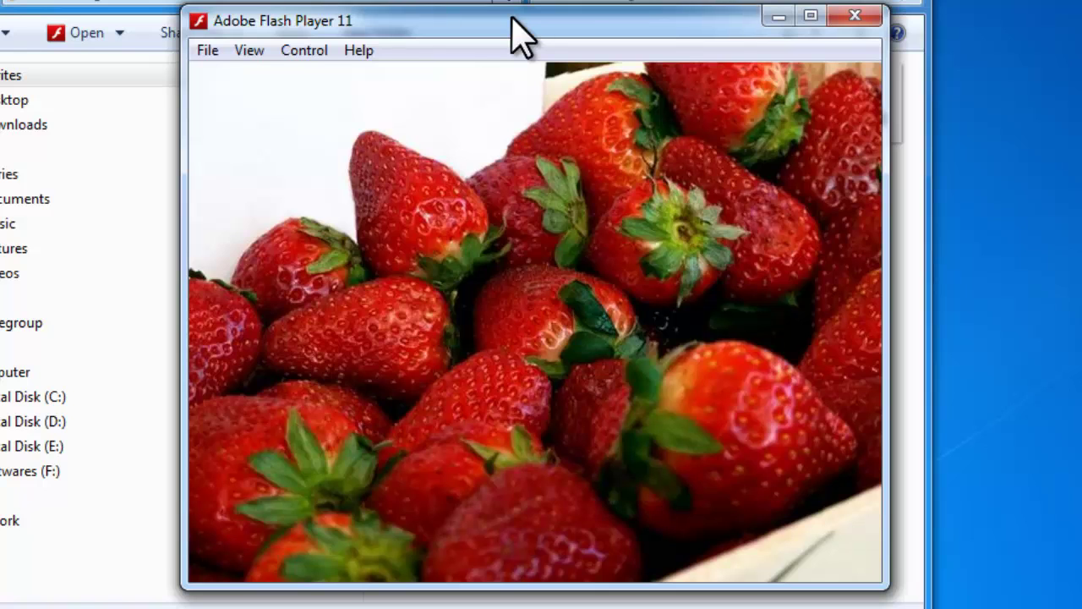
drag(510, 18, 426, 11)
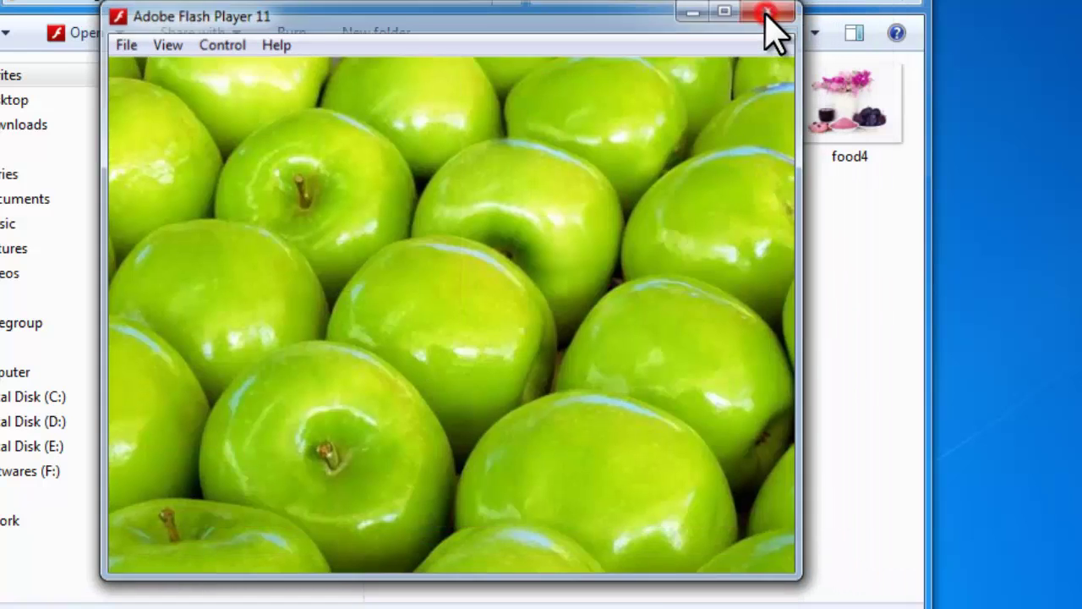
click(767, 11)
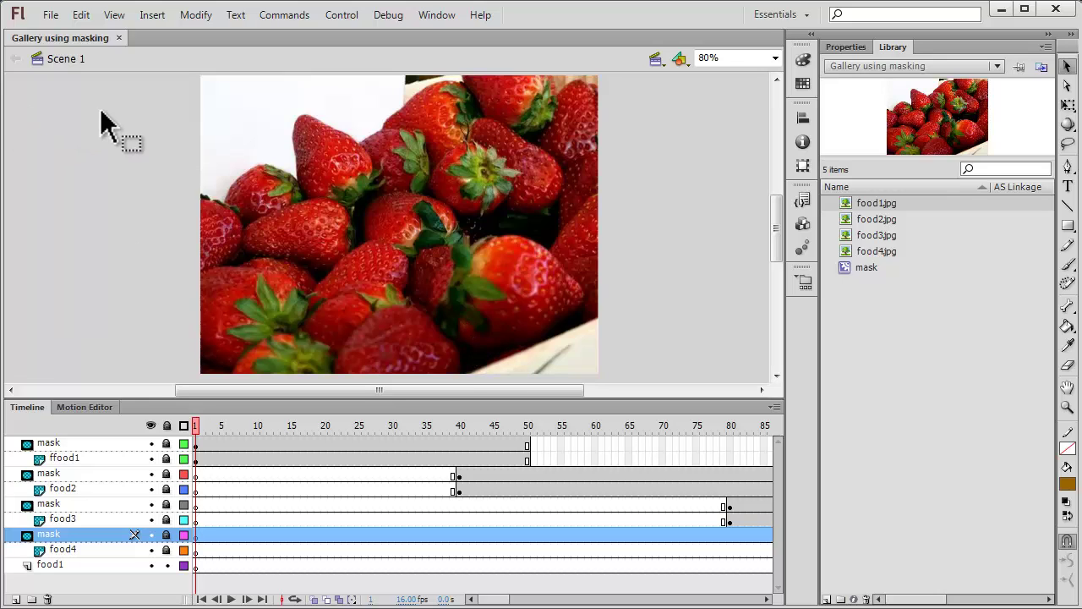
- Create a new ActionScript 3.0 document 588 px wide and 441 px high in Flash
click(49, 17)
click(59, 32)
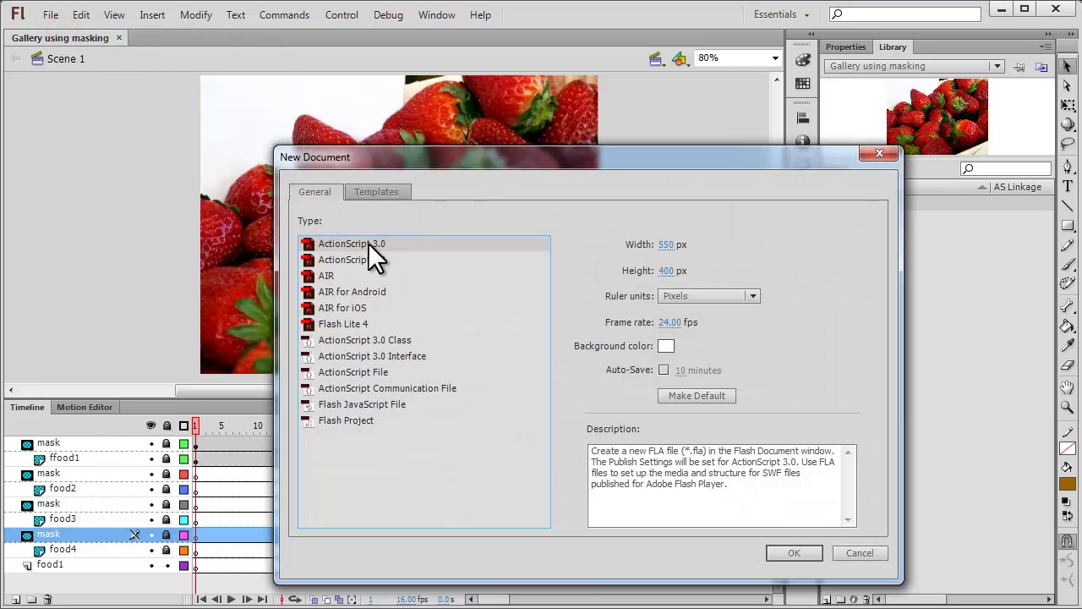
click(668, 244)
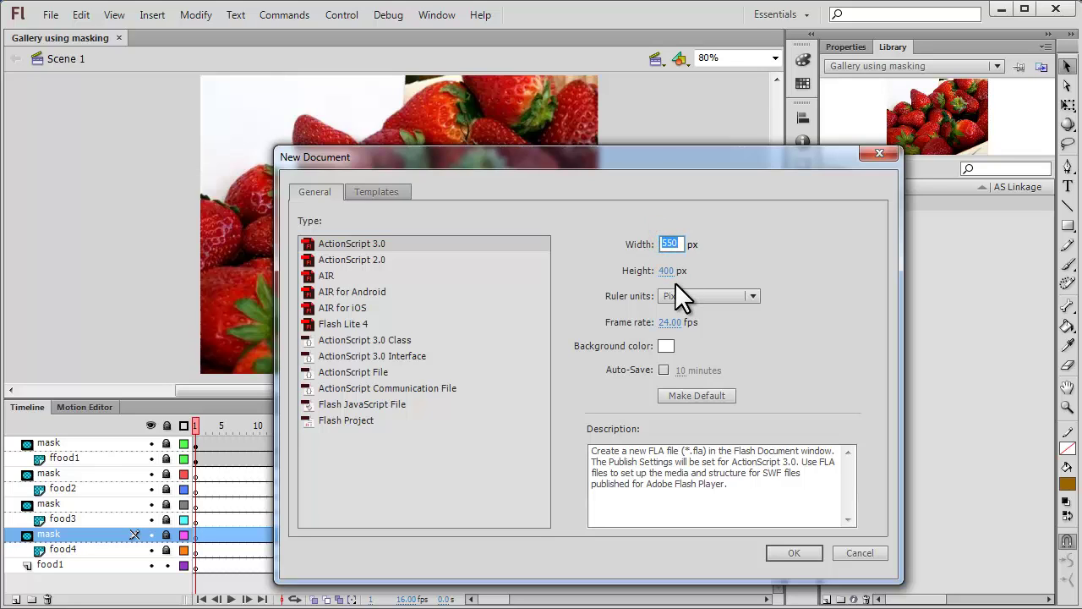
text(588)
key(Tab)
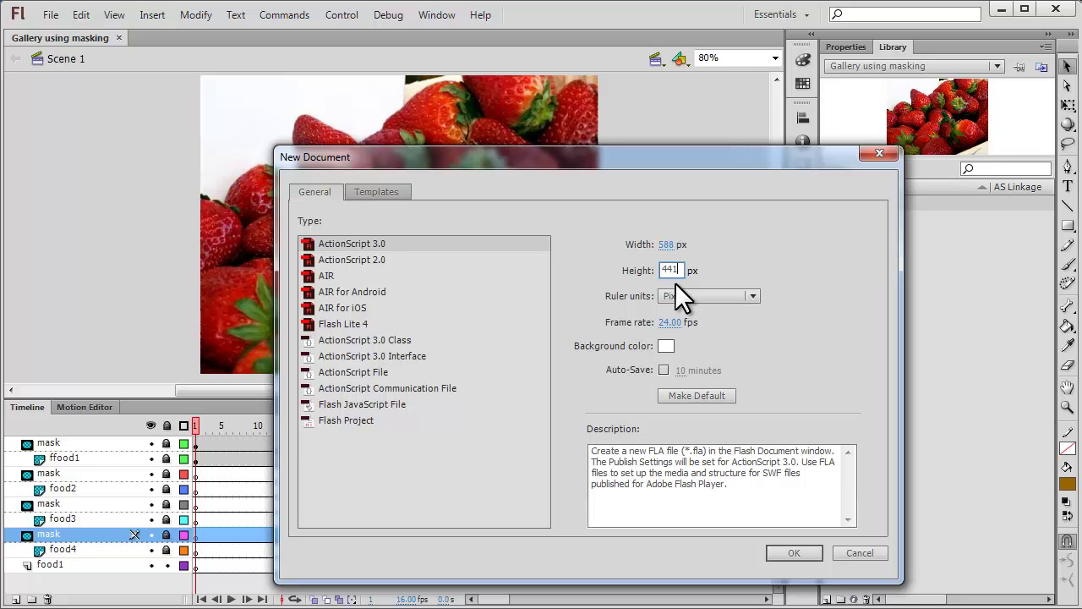
key(Return)
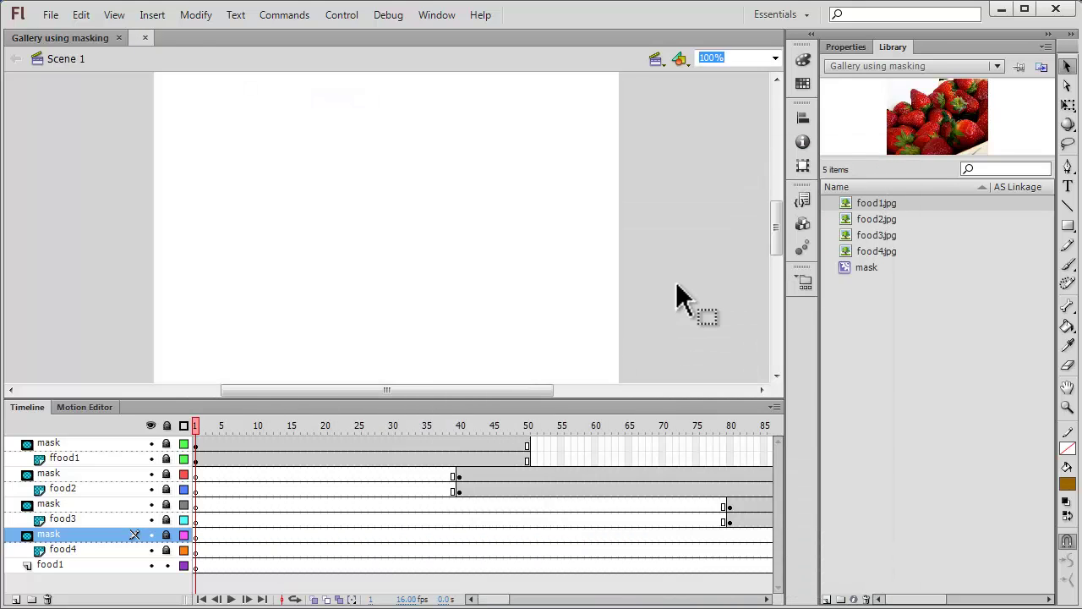
- Set the stage magnification to 80% so that the whole stage fits in view
click(742, 58)
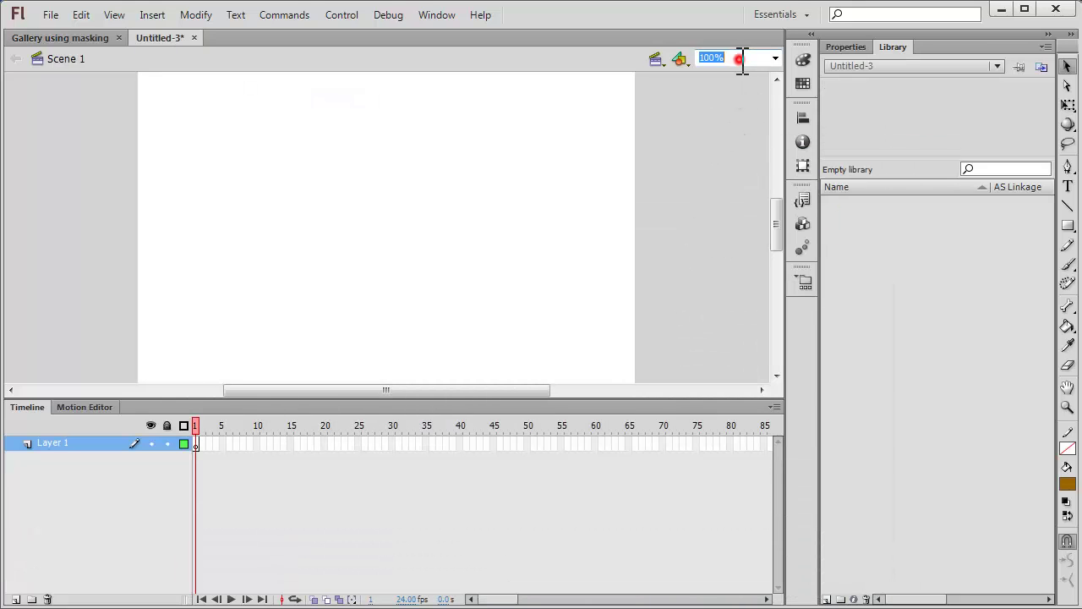
text(80)
key(Return)
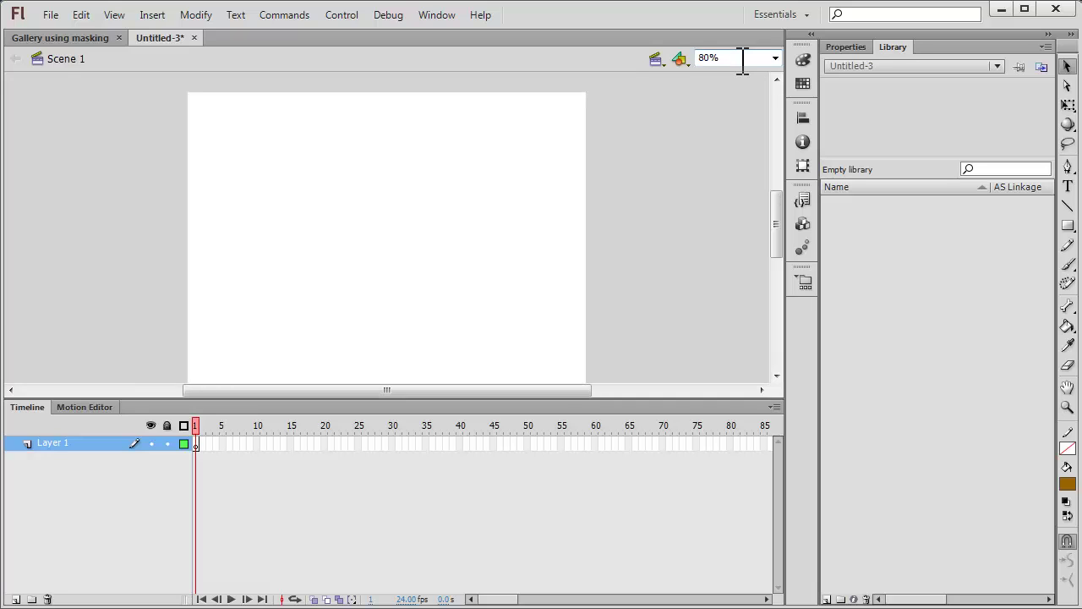
drag(778, 215, 773, 215)
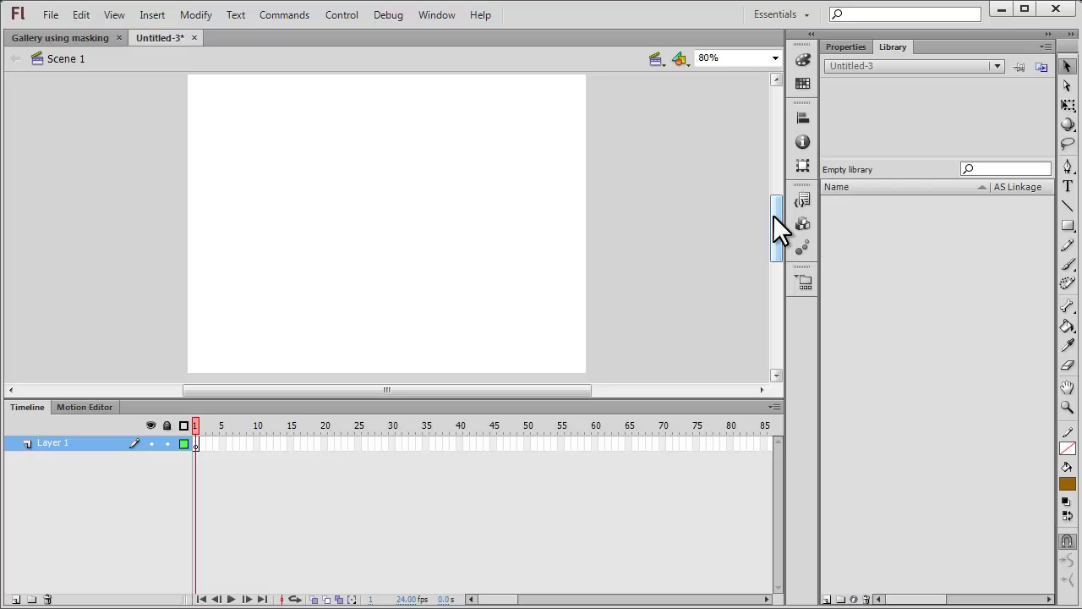
drag(773, 215, 772, 215)
- Save the new document in the masking folder as "gallery with mask"
click(50, 15)
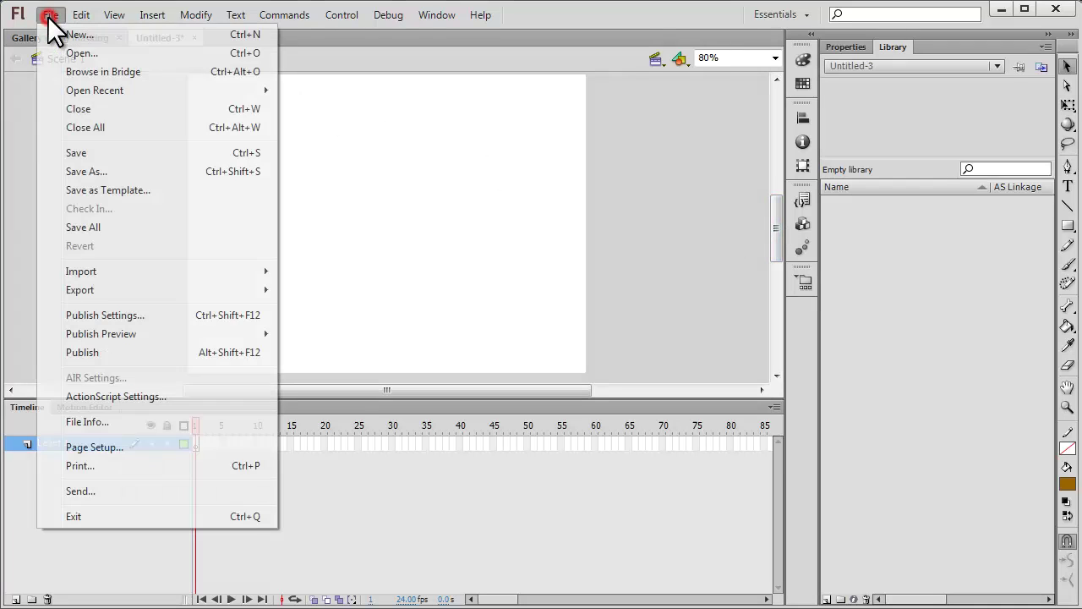
click(90, 153)
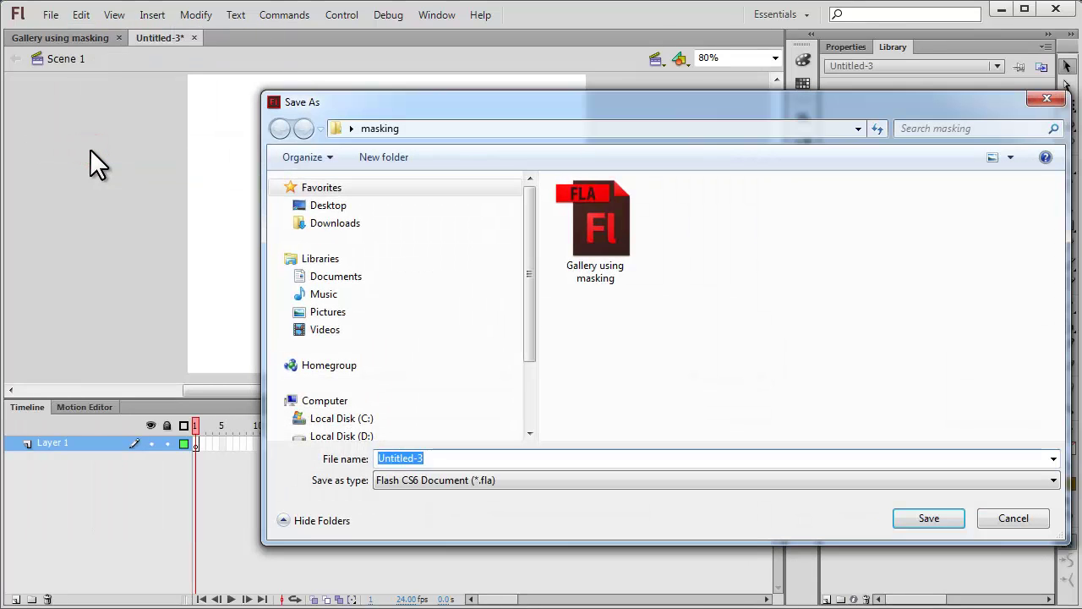
text(ga)
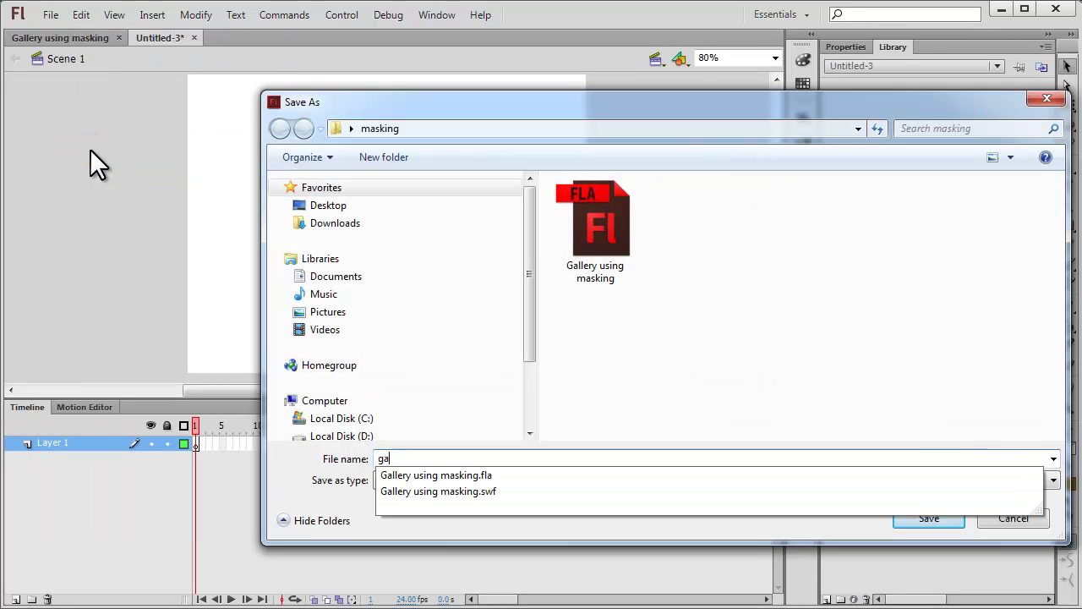
text(llery with mask)
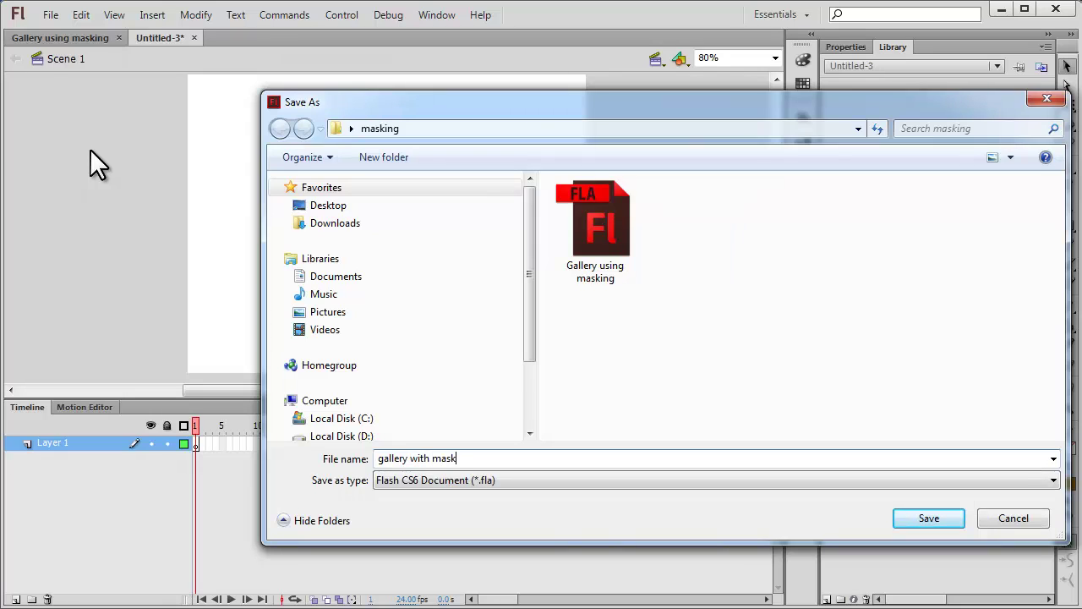
key(Return)
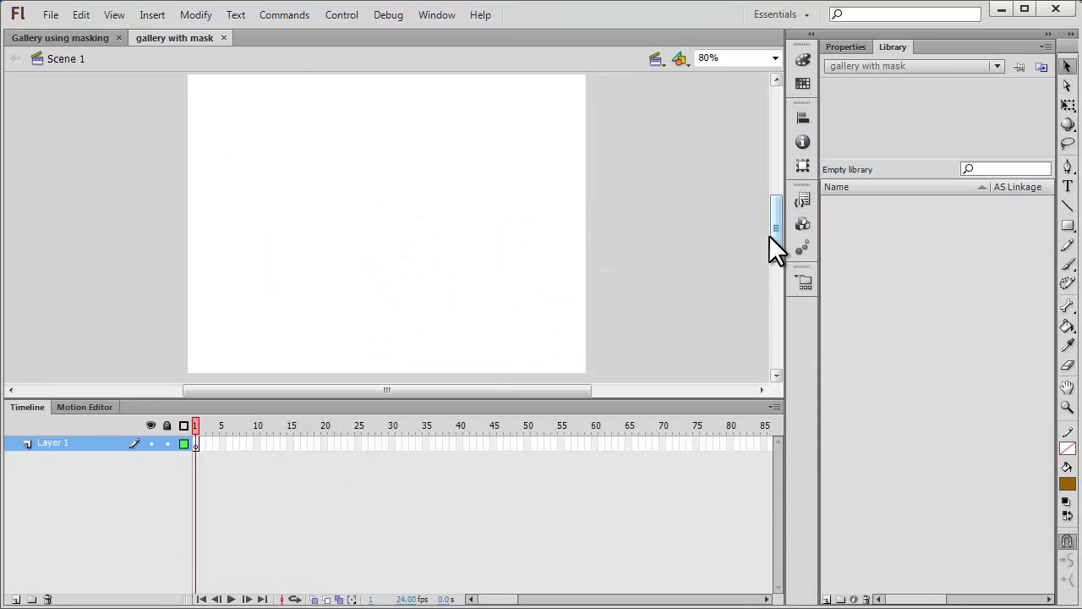
- Draw a brown, strokeless rectangle about 320 x 220 px in the middle of the stage
drag(778, 241, 781, 245)
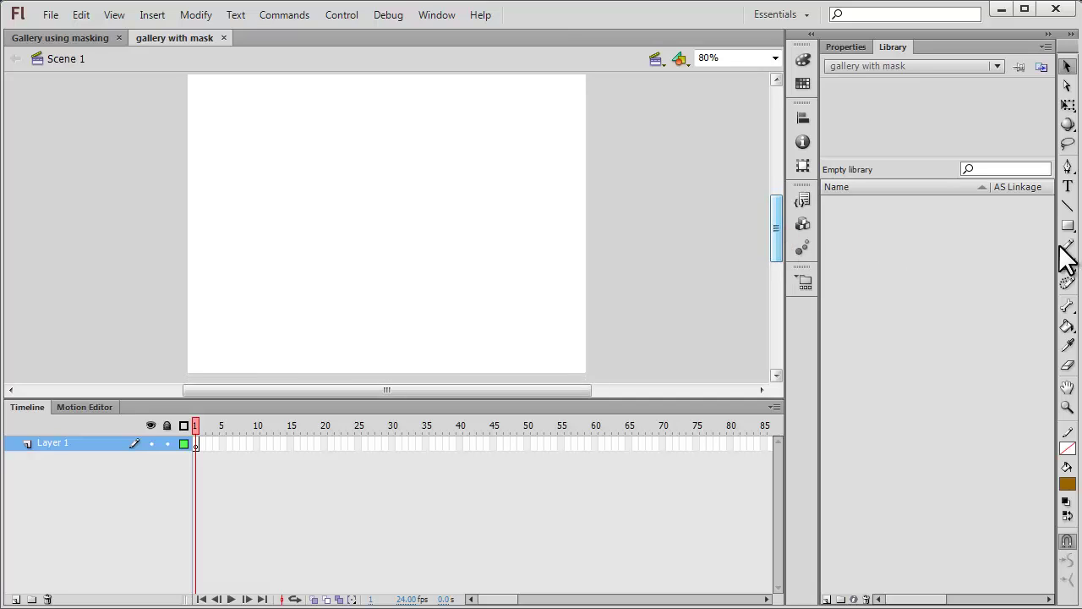
click(1067, 225)
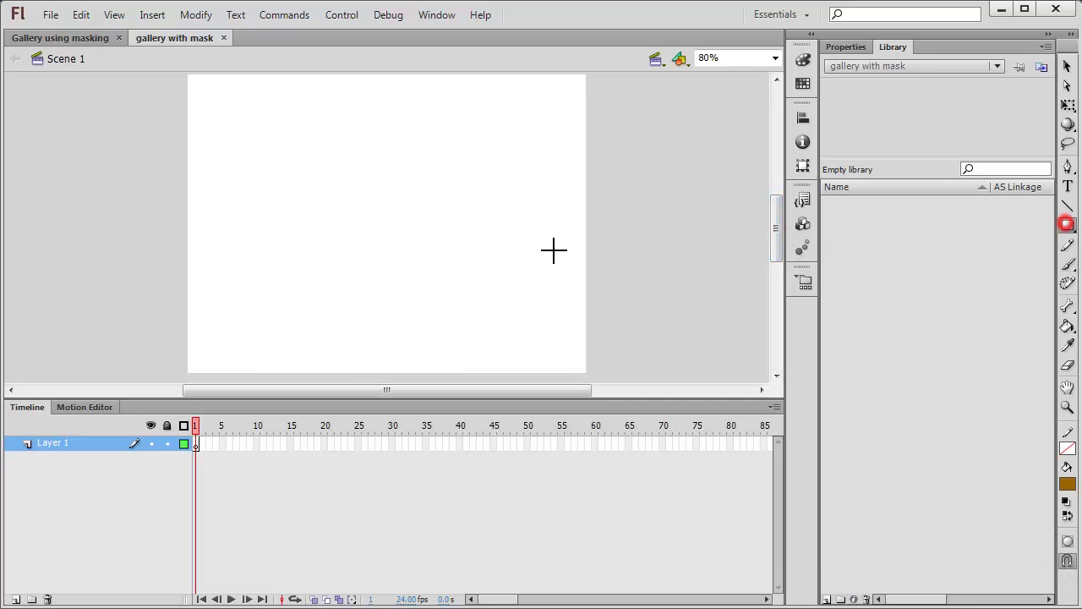
drag(275, 142, 492, 290)
click(1068, 66)
- Unlock the rectangle's proportions and match its width and height to the stage
click(846, 48)
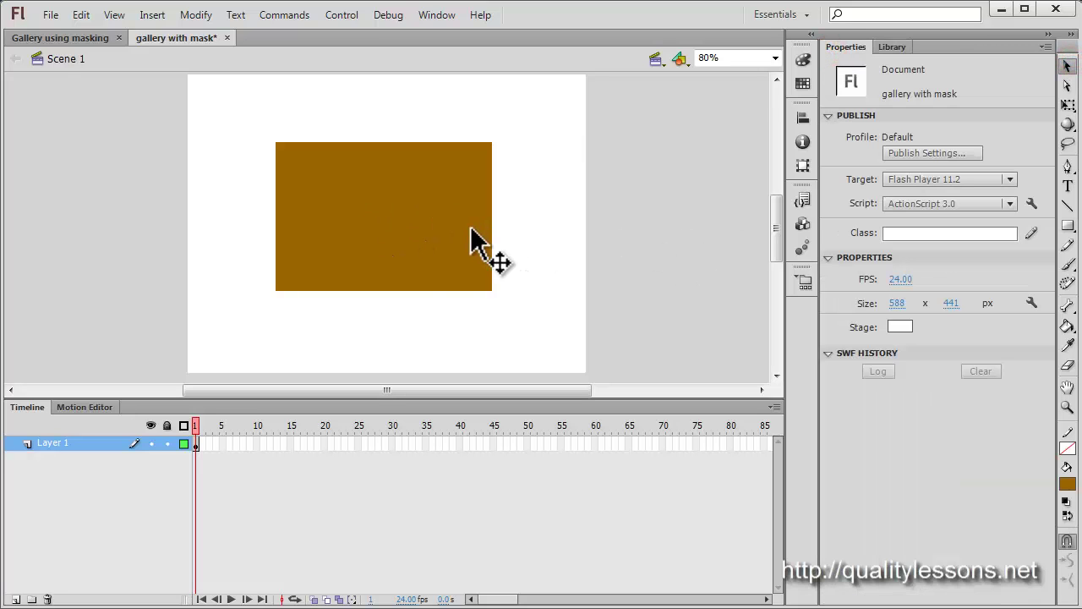
drag(250, 122, 540, 304)
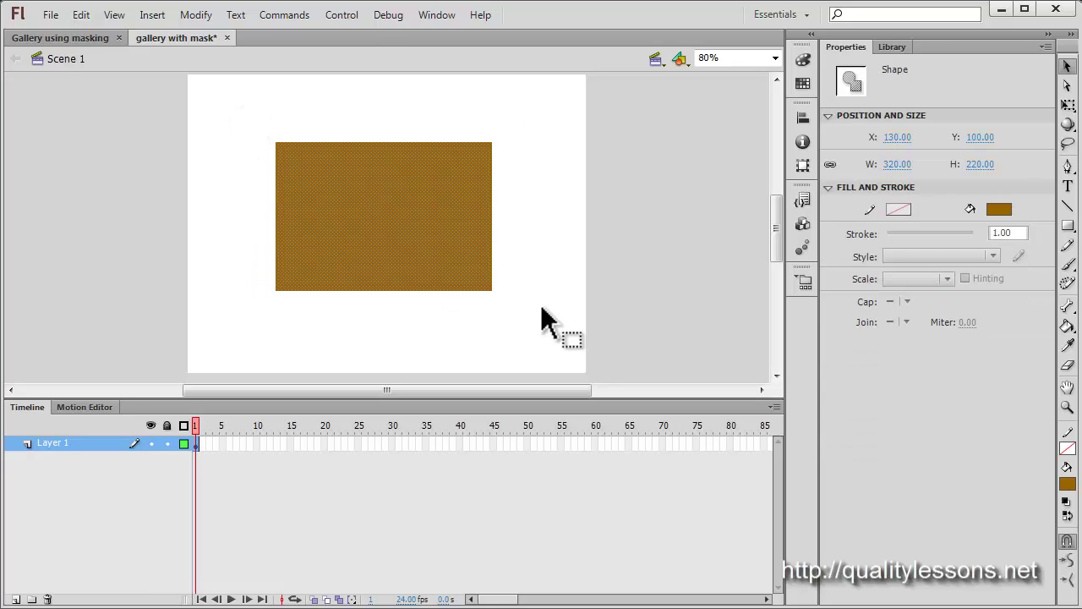
click(831, 164)
drag(418, 230, 829, 144)
click(804, 116)
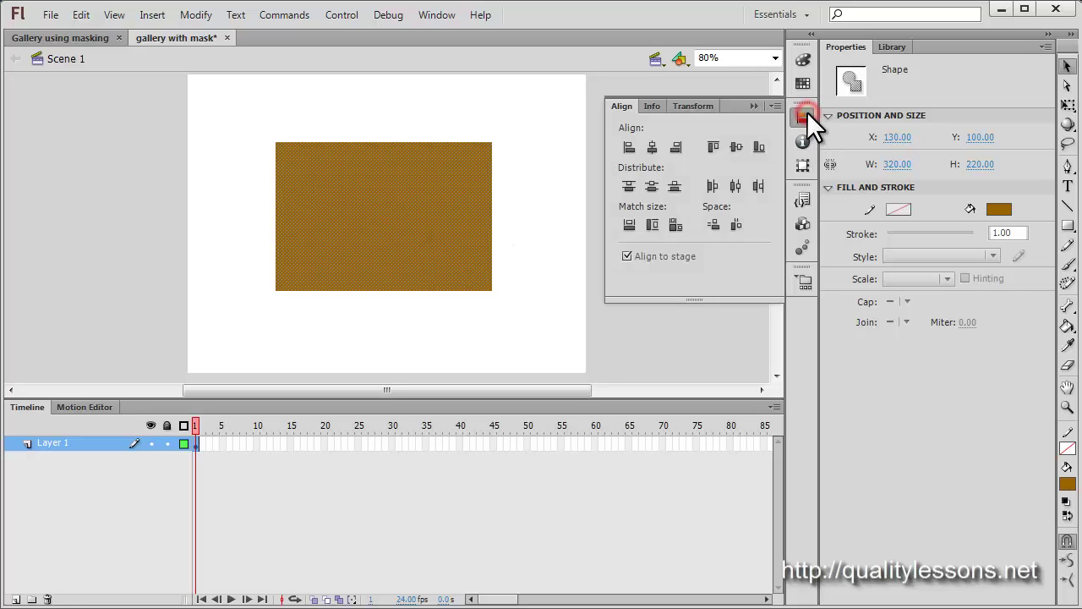
click(675, 224)
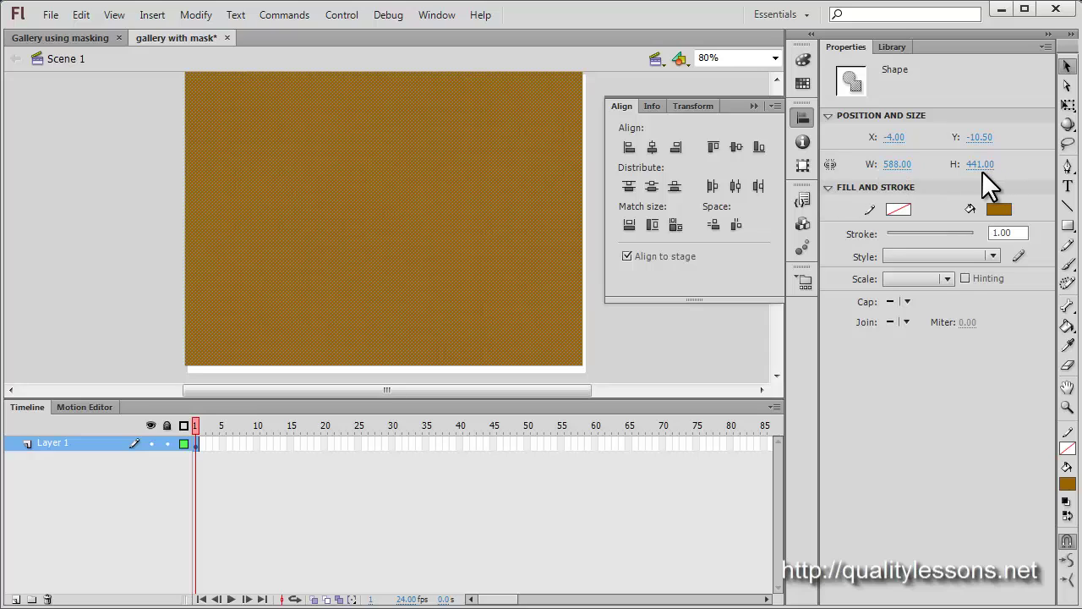
- Align the rectangle to the stage's top and left edges and deselect it
click(712, 147)
click(627, 147)
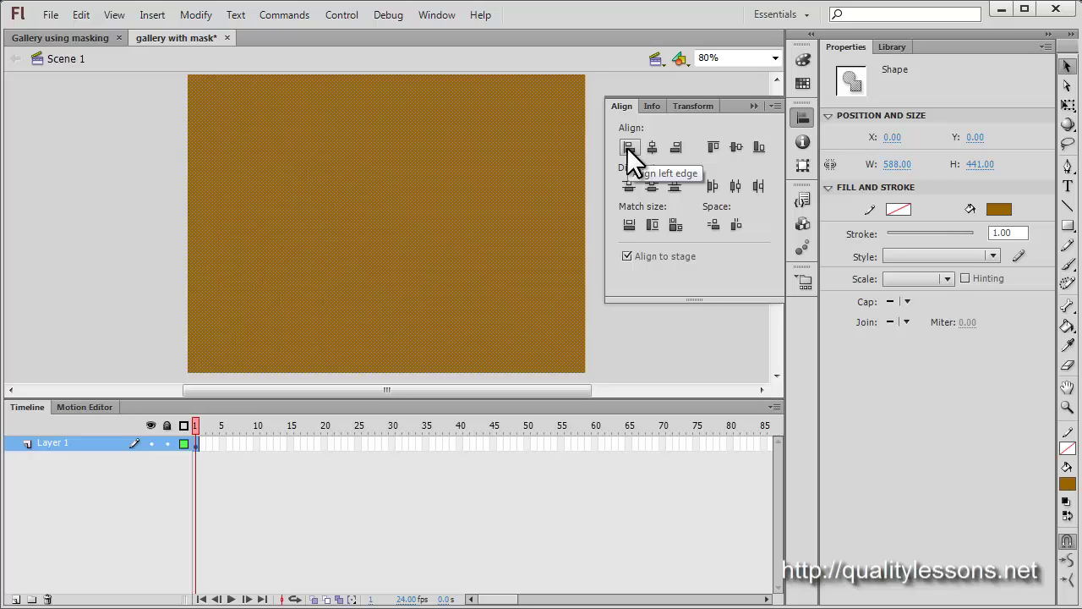
click(628, 346)
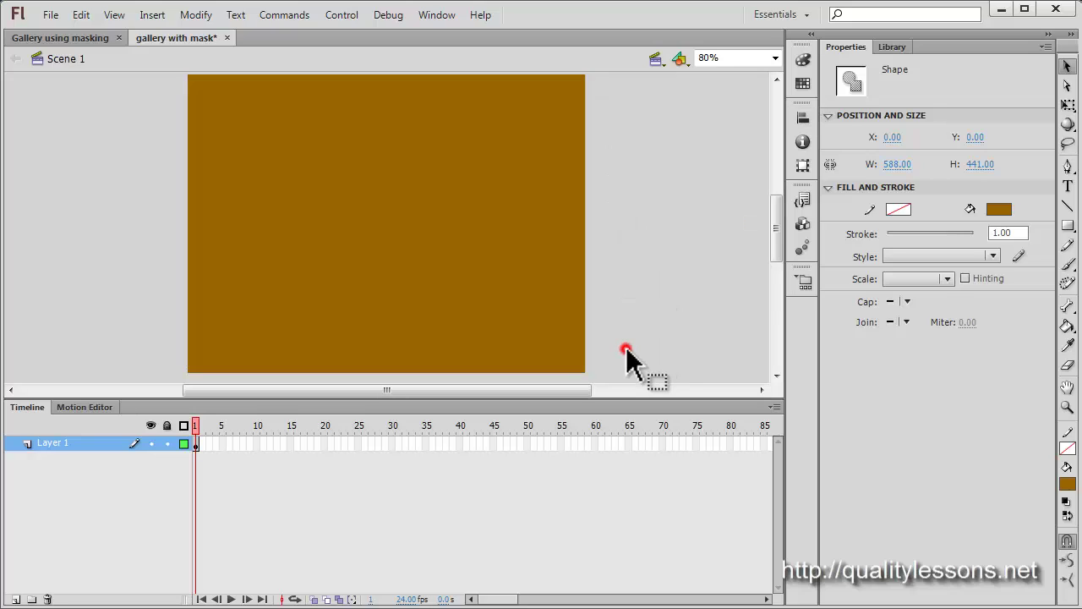
- Convert the rectangle to a movie clip symbol named "mask" with the default registration point
right_click(365, 156)
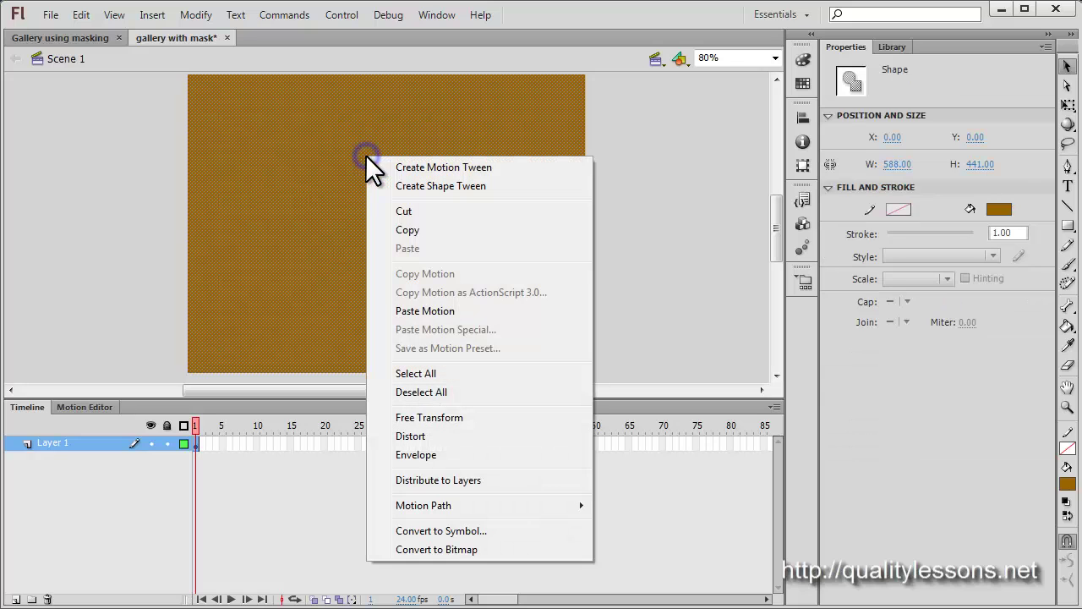
click(436, 531)
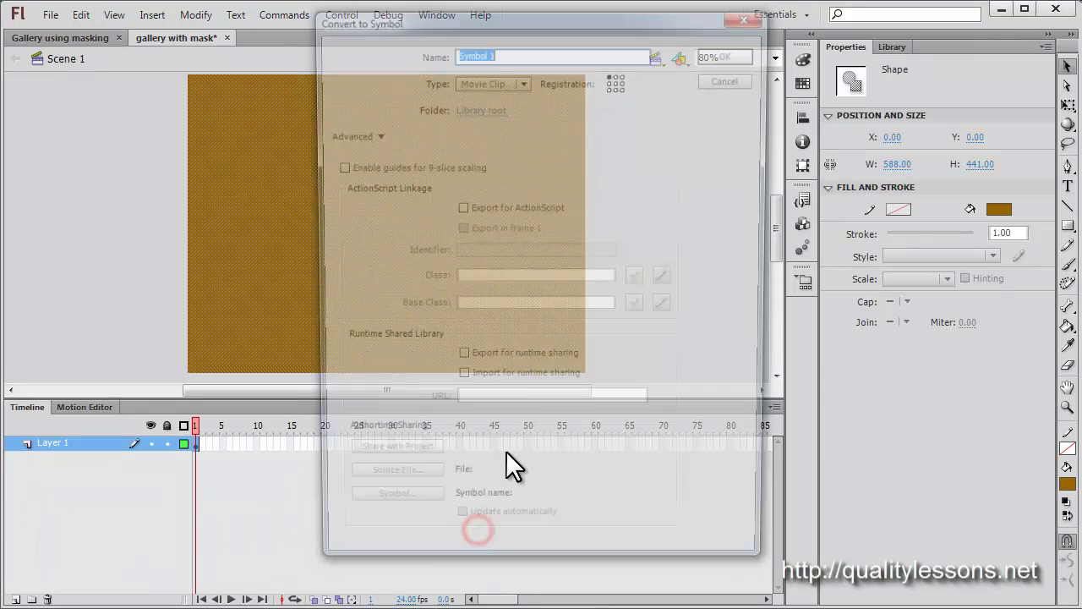
text(mask)
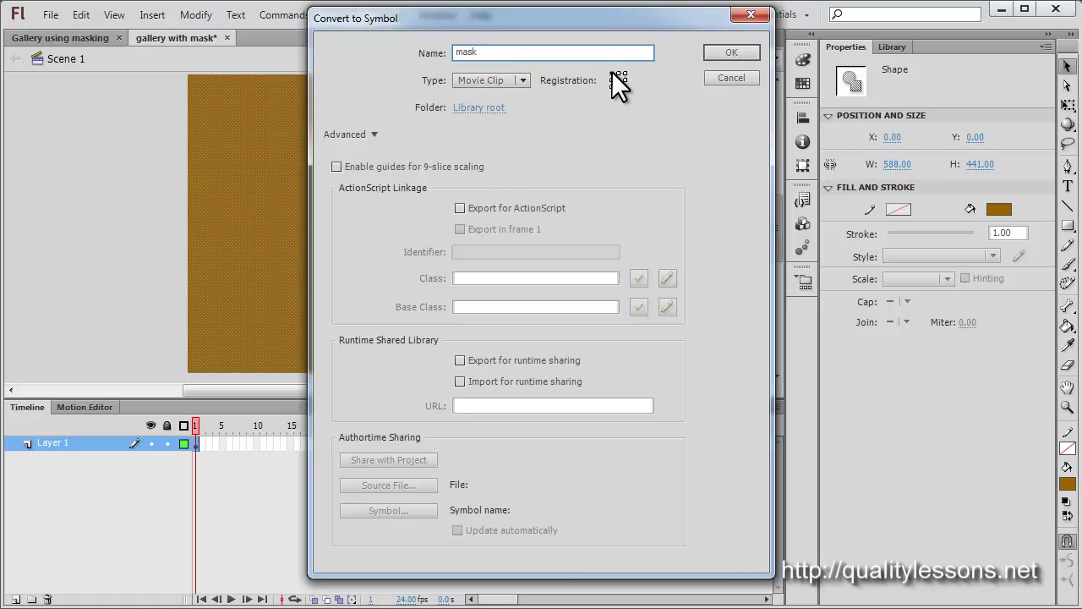
click(710, 52)
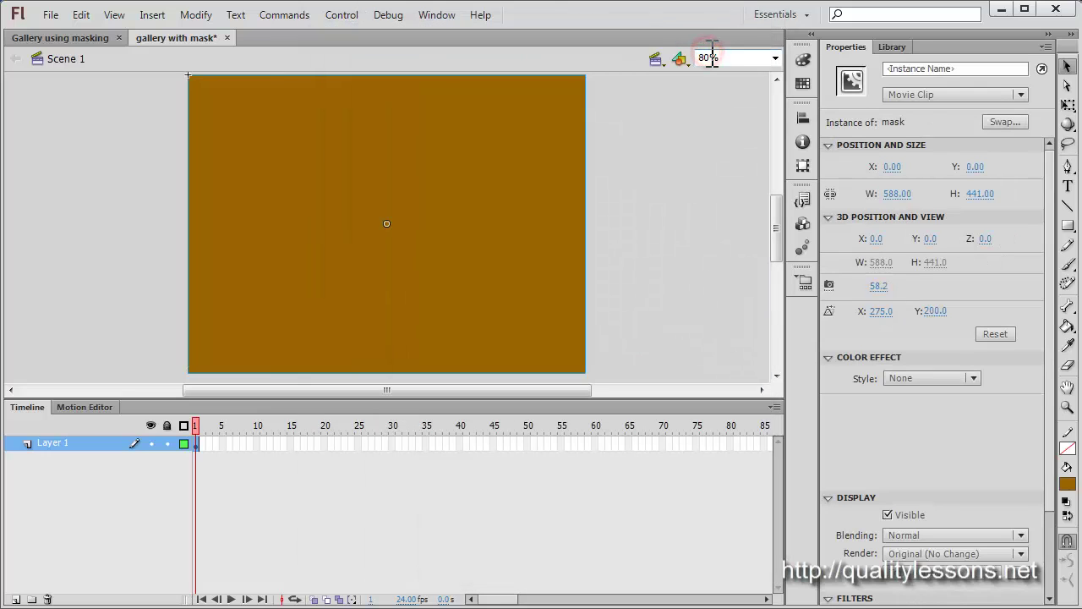
- Open the mask symbol for editing and insert a keyframe at frame 50 of Layer 1
double_click(444, 230)
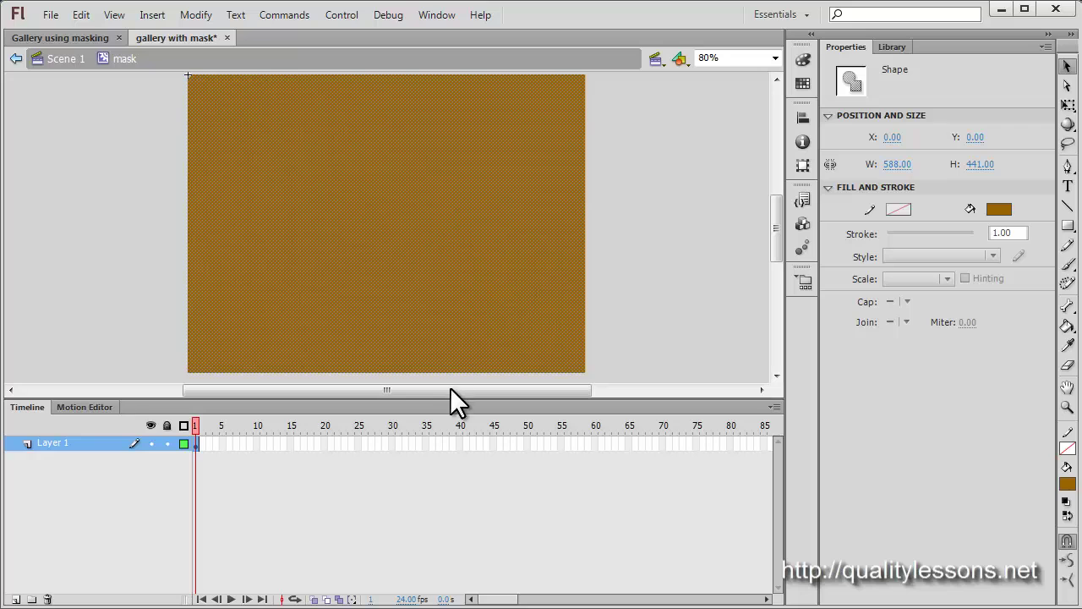
click(528, 443)
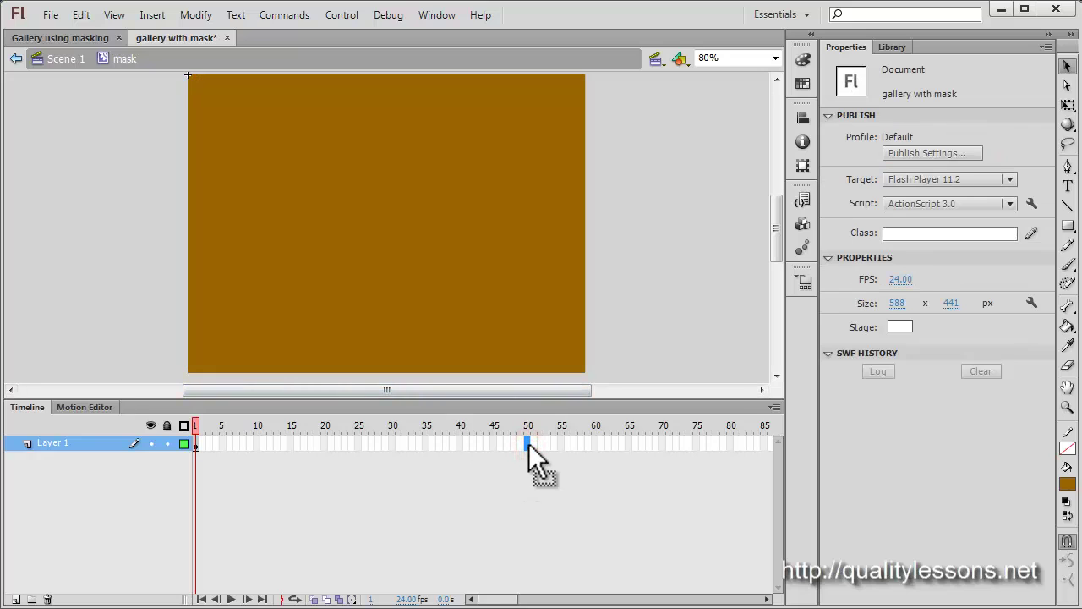
right_click(528, 443)
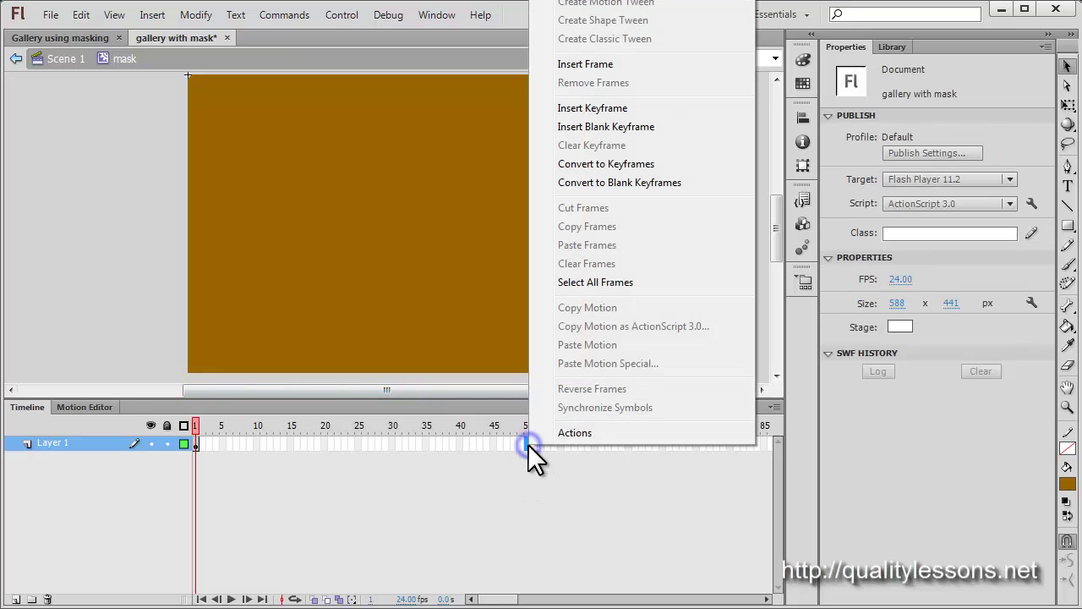
click(601, 107)
- Insert a keyframe at frame 40 of Layer 1 in the mask symbol
click(457, 442)
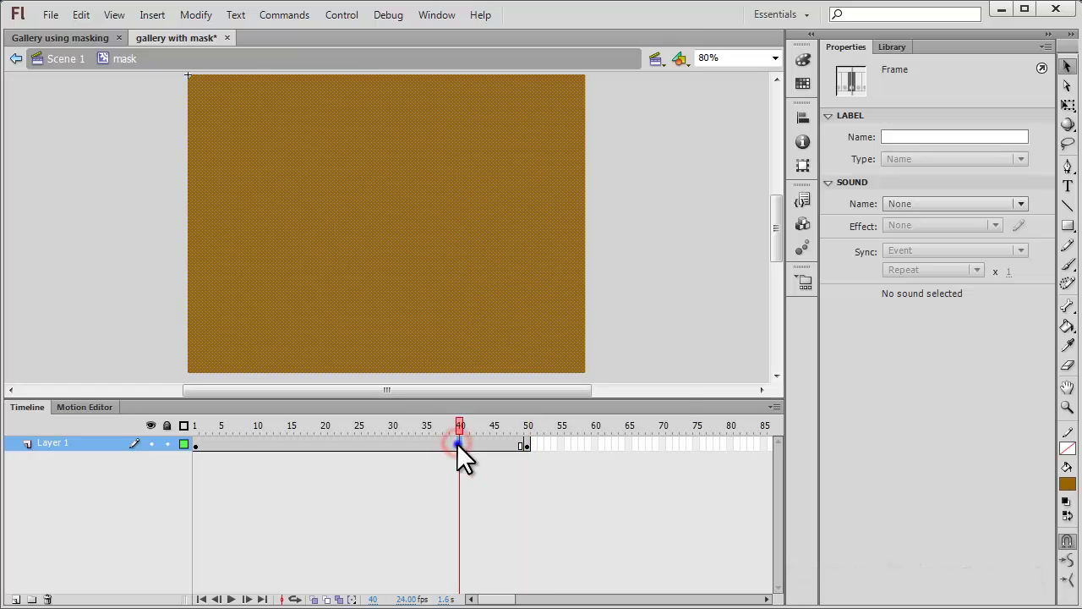
right_click(457, 443)
click(525, 108)
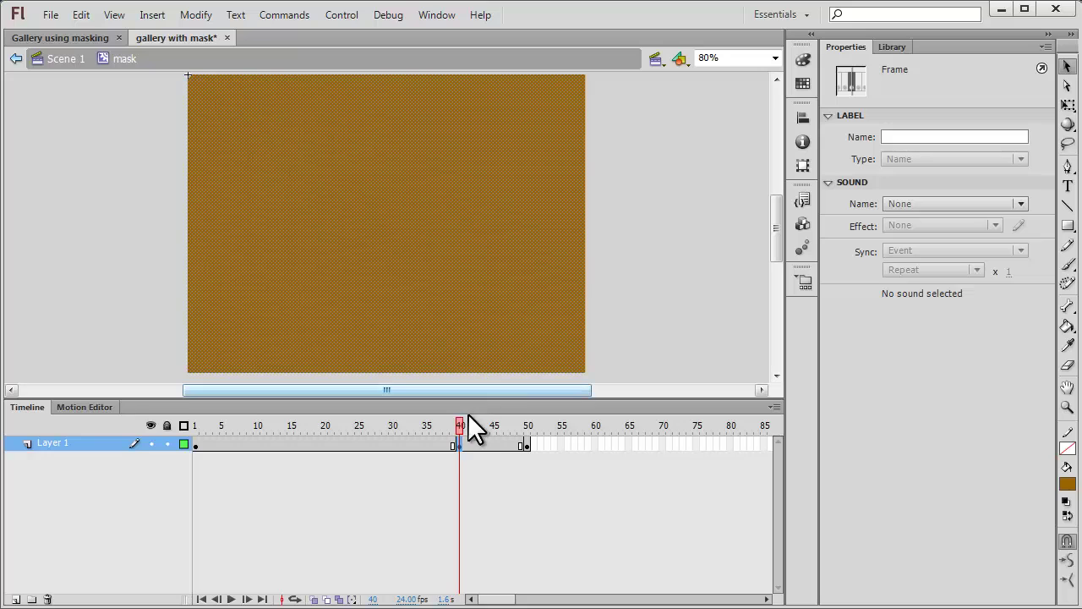
- At frame 50, lock the rectangle's proportions and set its width to 1 so the height scales with it
drag(460, 423, 529, 423)
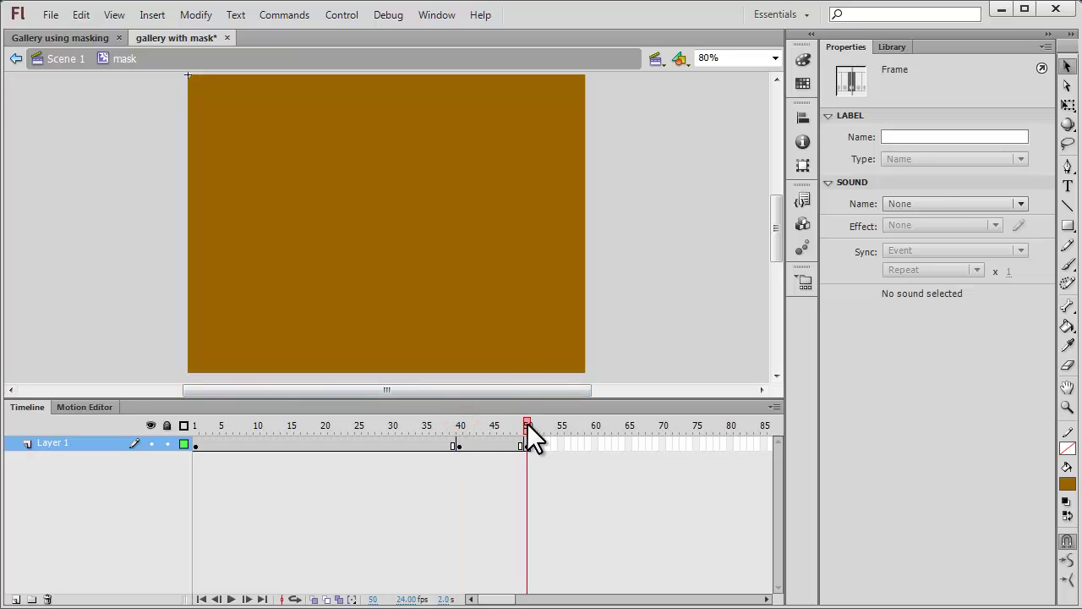
click(471, 321)
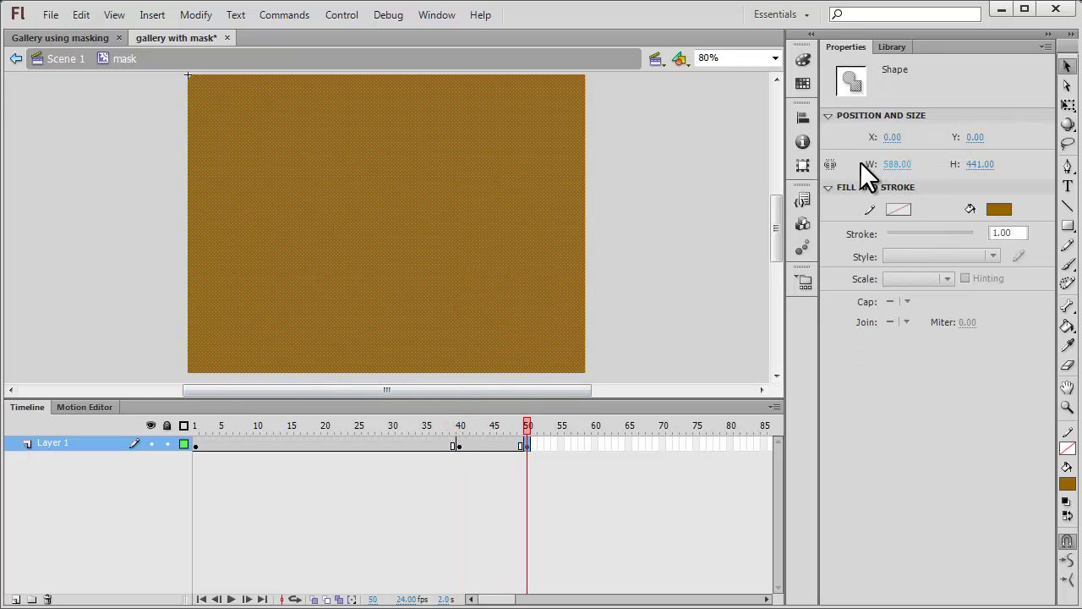
click(831, 164)
click(888, 164)
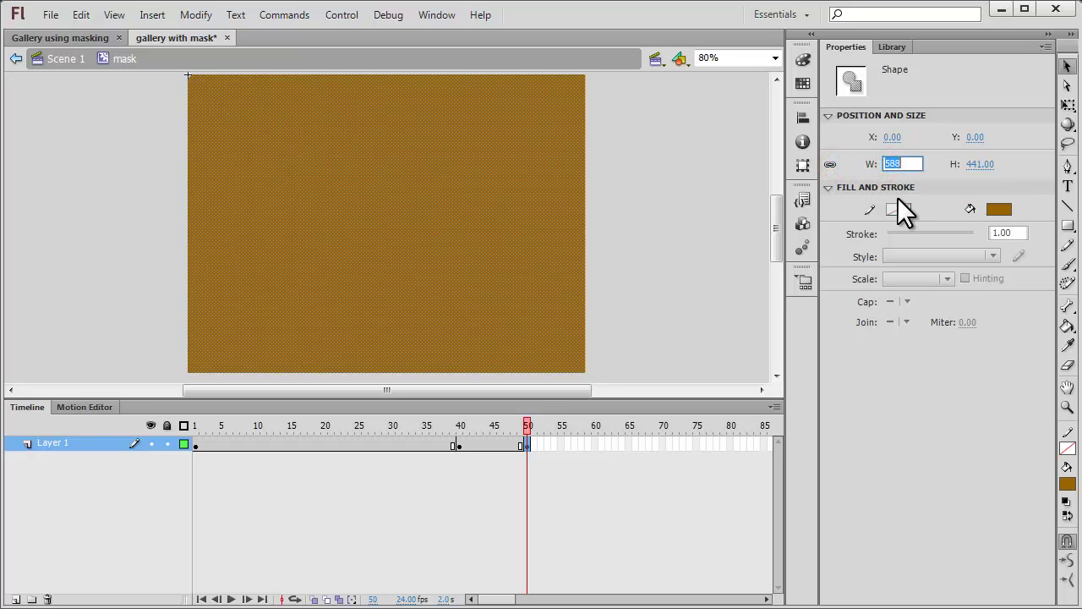
text(1)
key(Return)
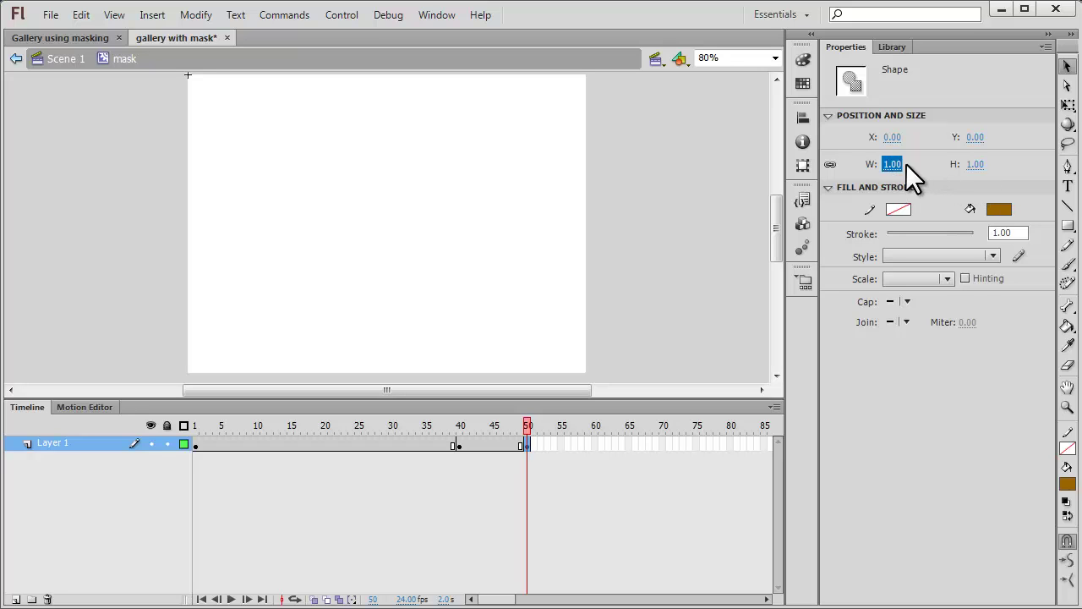
- Create a shape tween between the keyframes at frames 40 and 50 and return the playhead to frame 1
right_click(488, 440)
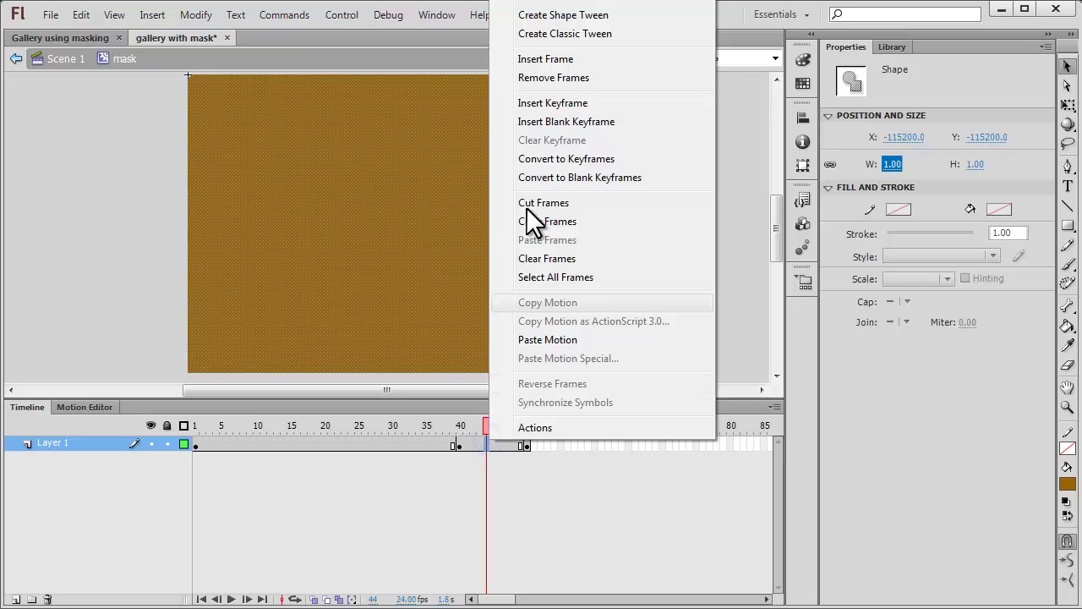
click(575, 14)
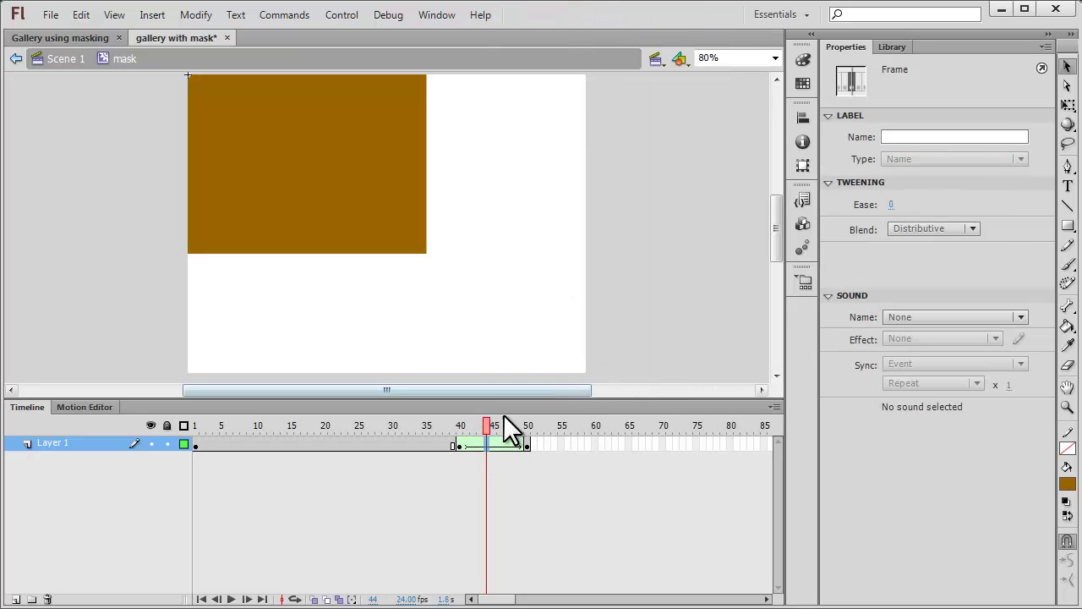
drag(488, 418, 189, 419)
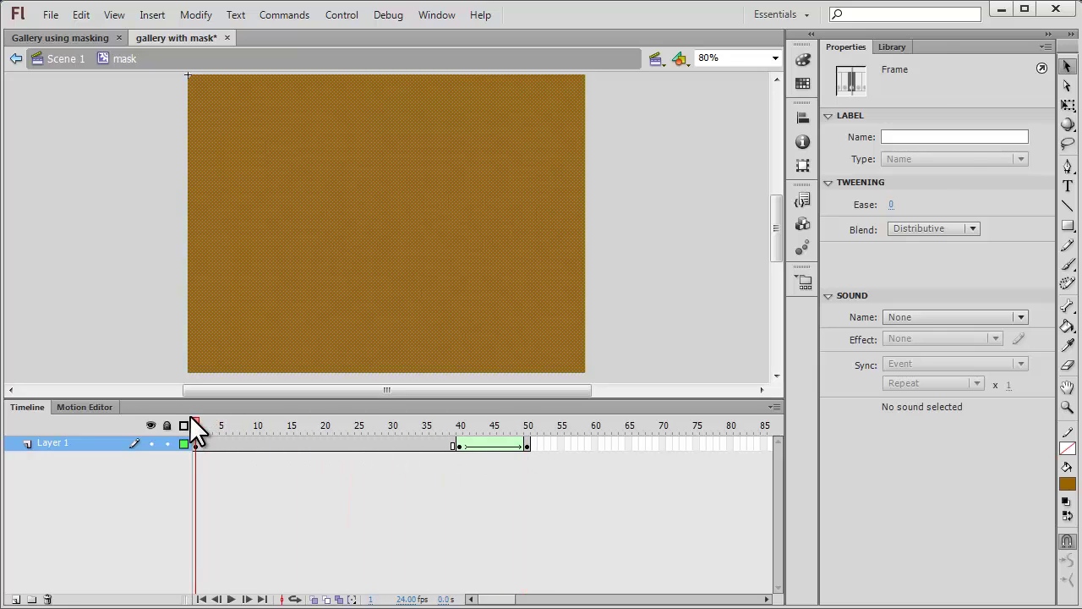
- Leave the mask symbol for Scene 1 and rename Layer 1 as "mask"
click(39, 96)
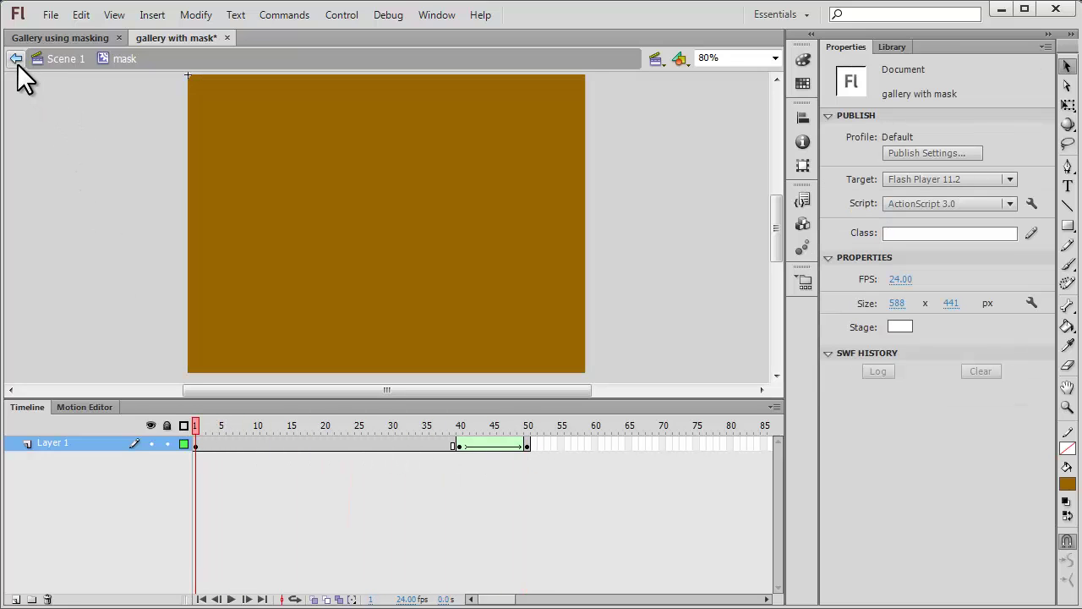
click(16, 59)
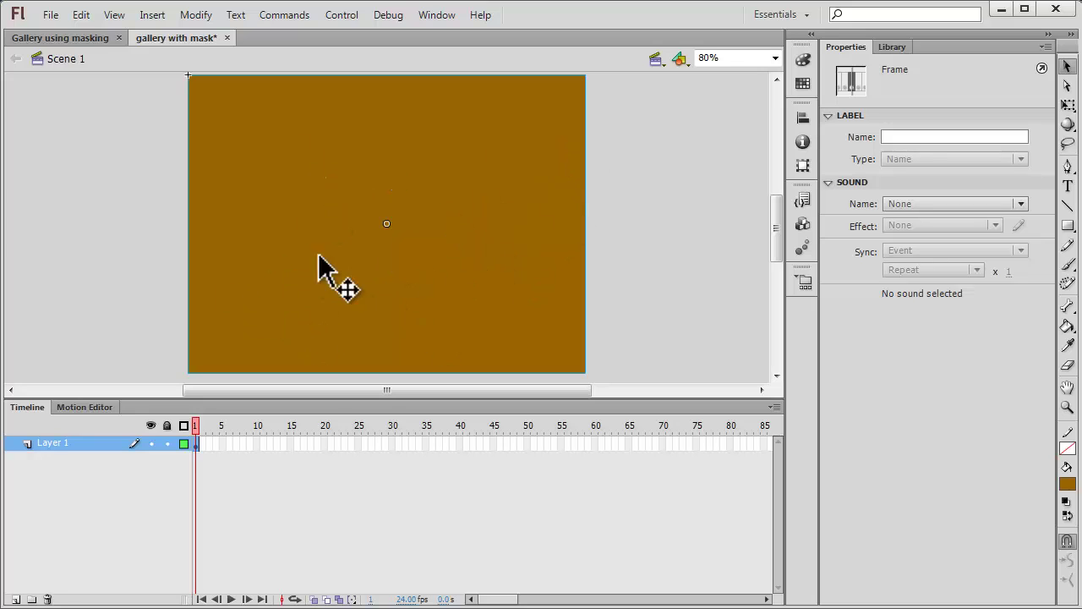
double_click(67, 436)
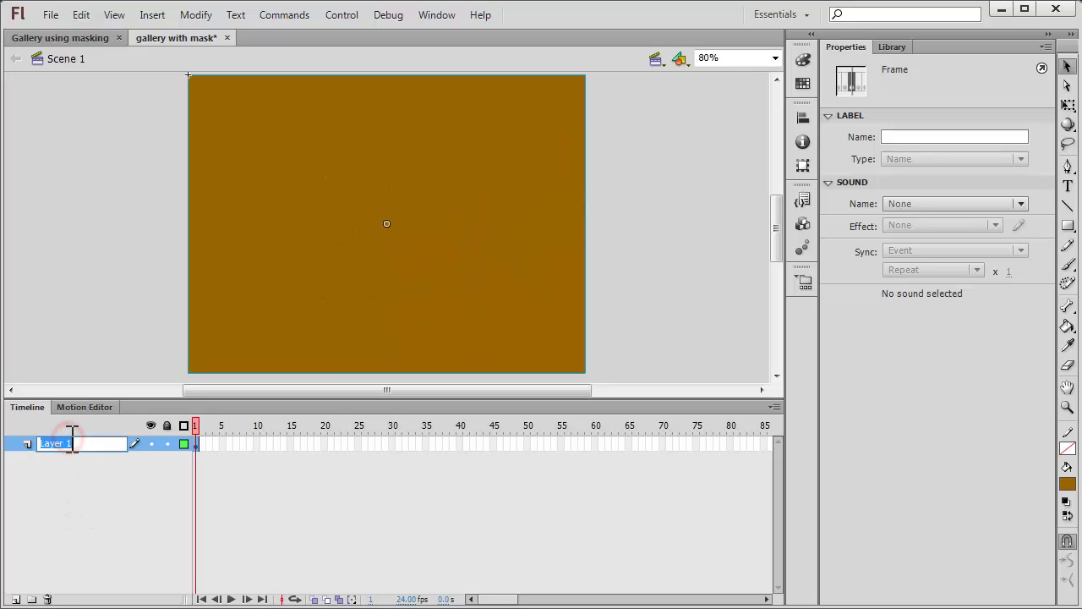
text(mask)
key(Return)
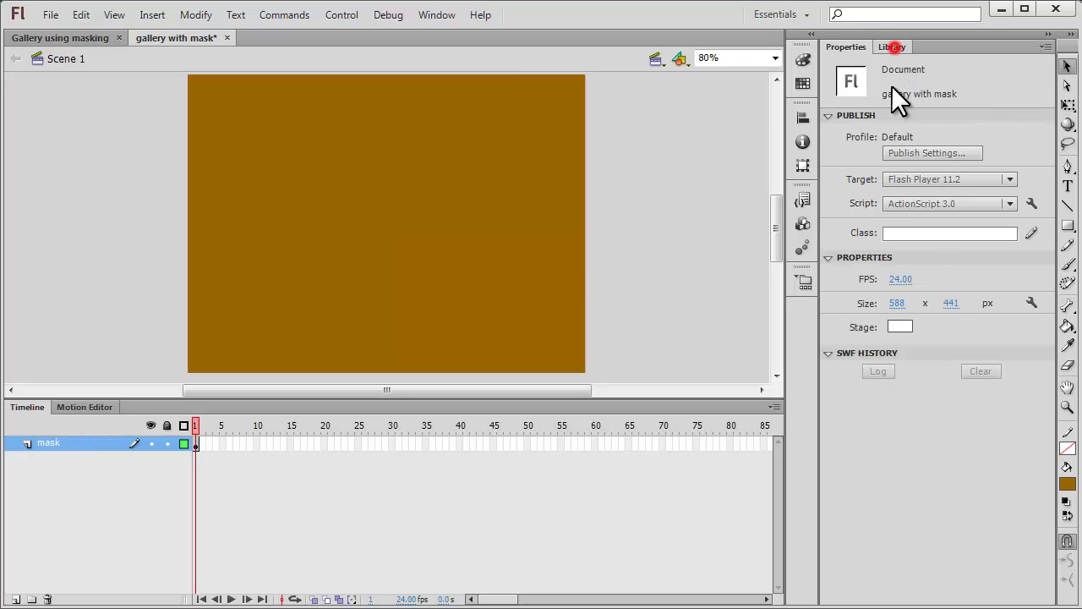
- Show the document's library and save the gallery document
click(892, 47)
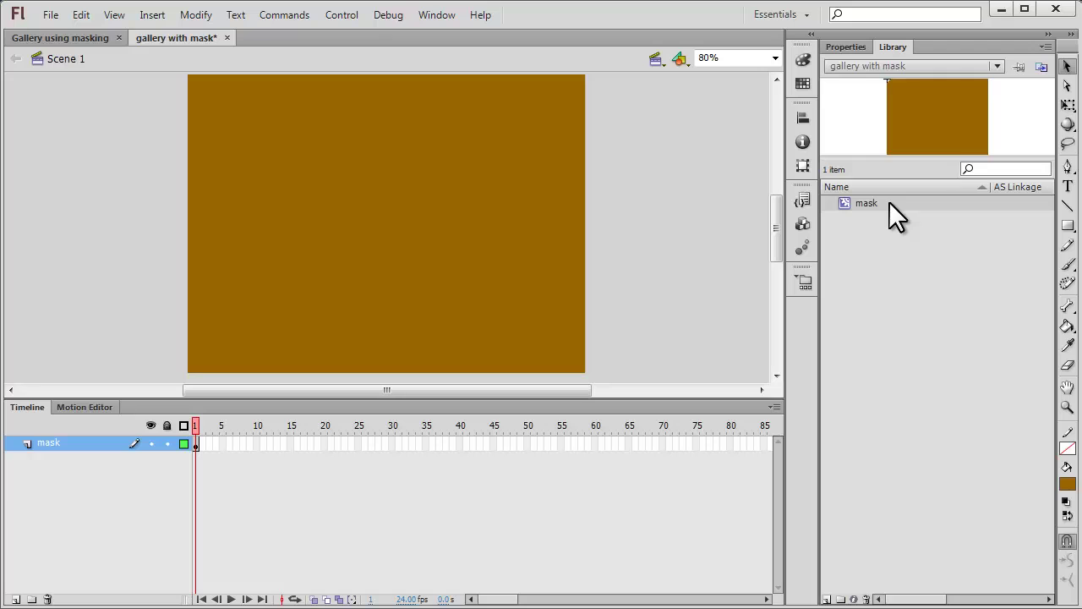
drag(888, 203, 172, 35)
click(51, 14)
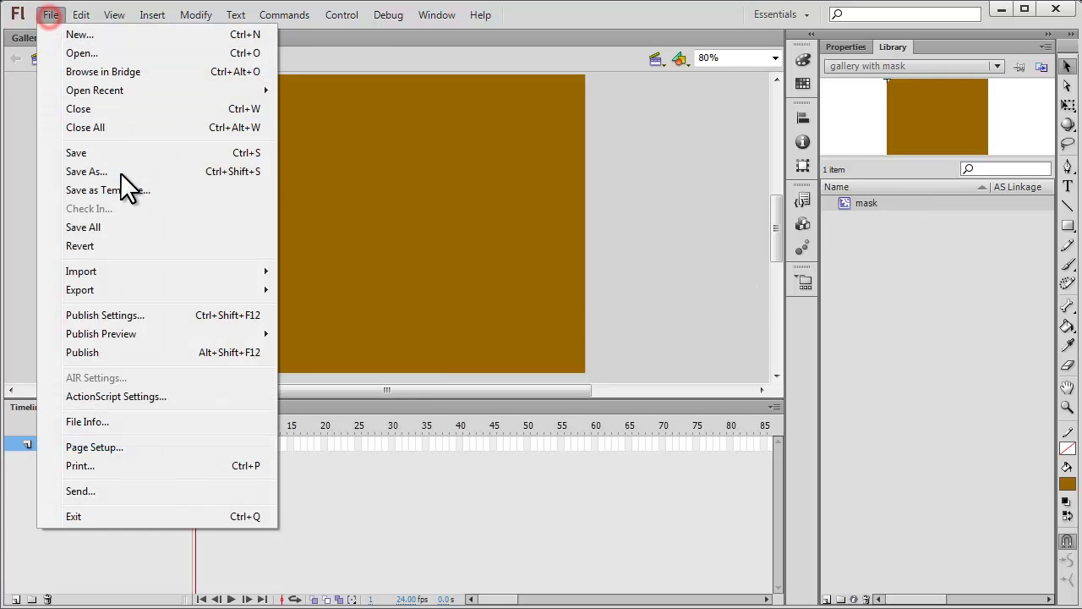
click(119, 151)
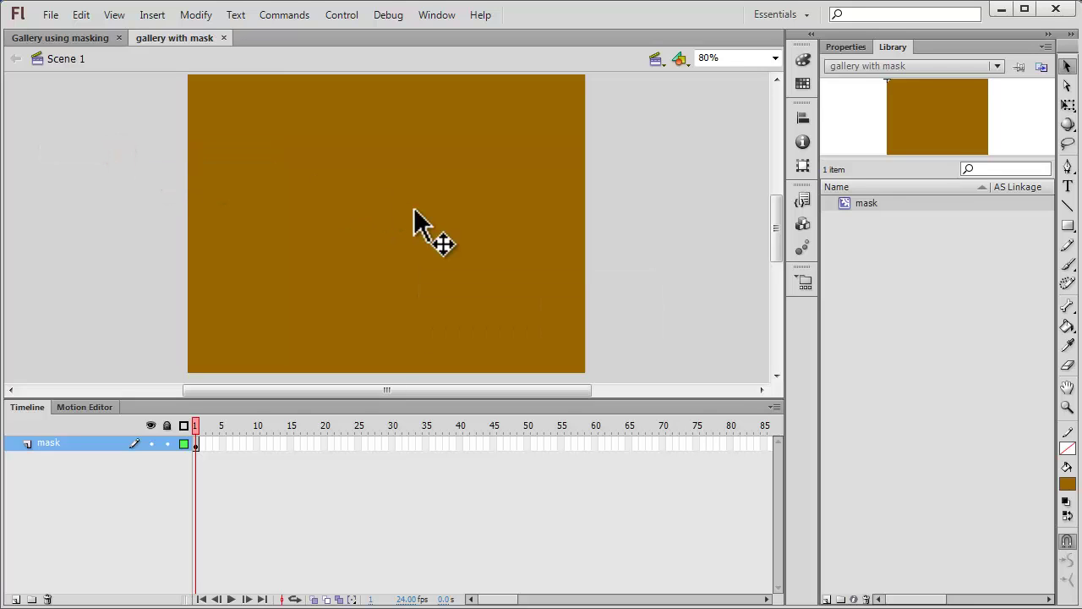
- Import the pictures food1, food2, food3 and food4 from the masking folder into the library
click(49, 15)
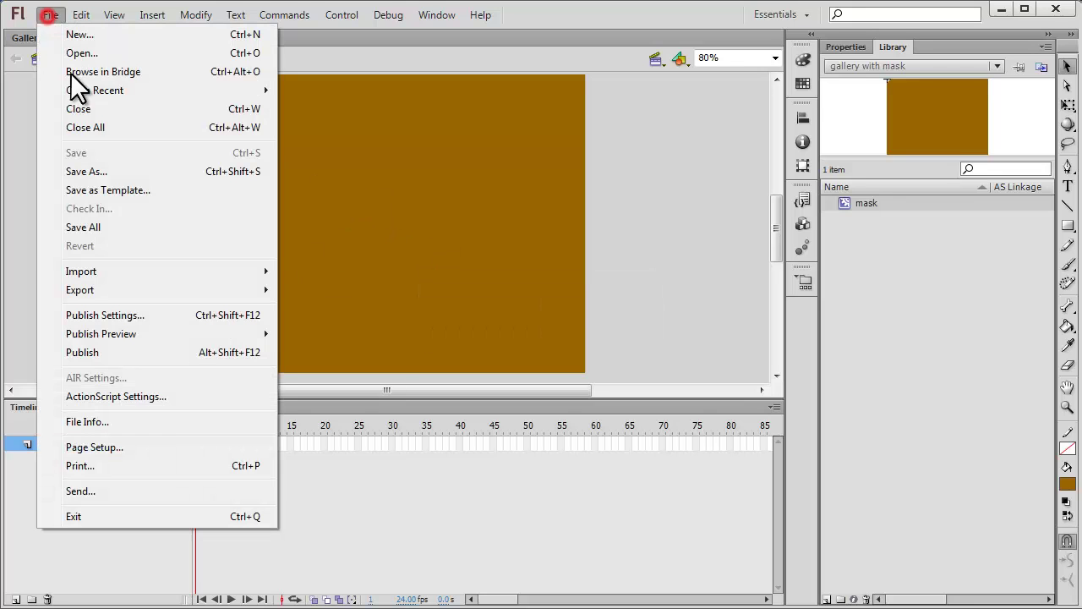
mouse_move(107, 266)
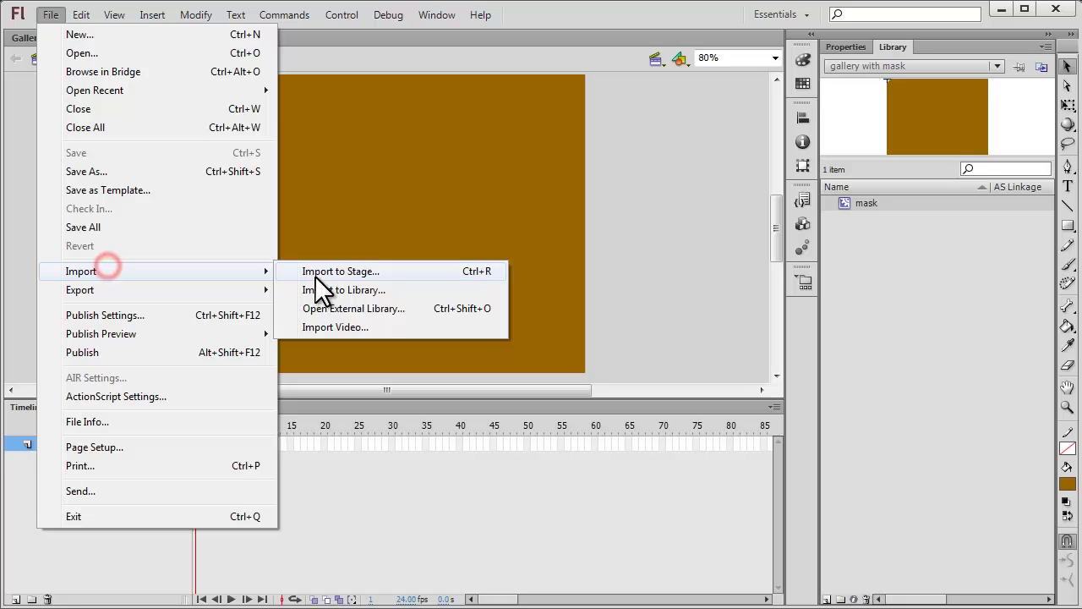
click(351, 287)
click(439, 218)
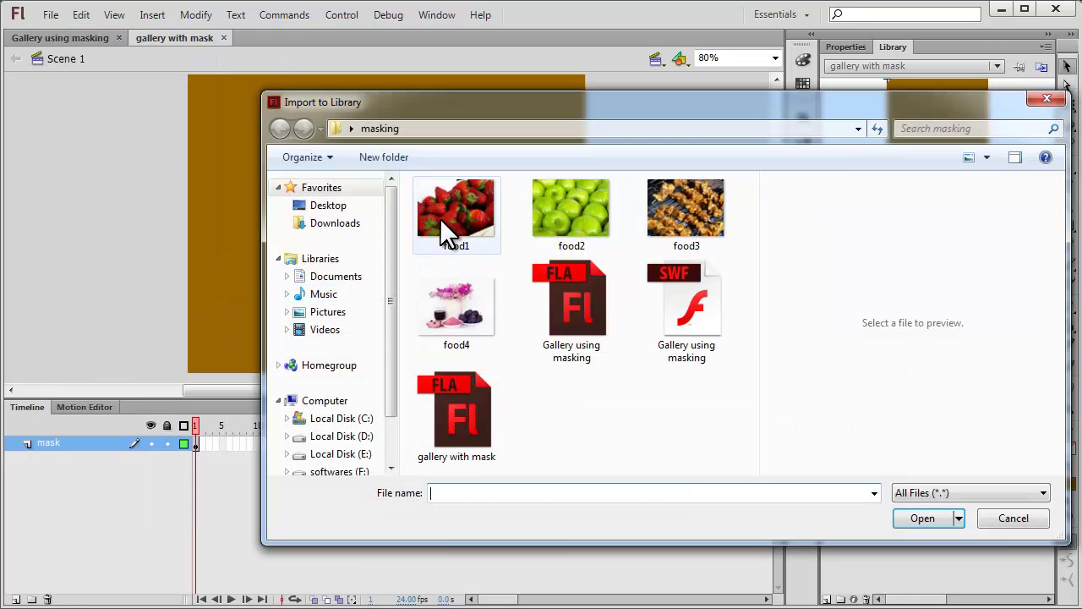
ctrl+click(566, 213)
ctrl+click(702, 205)
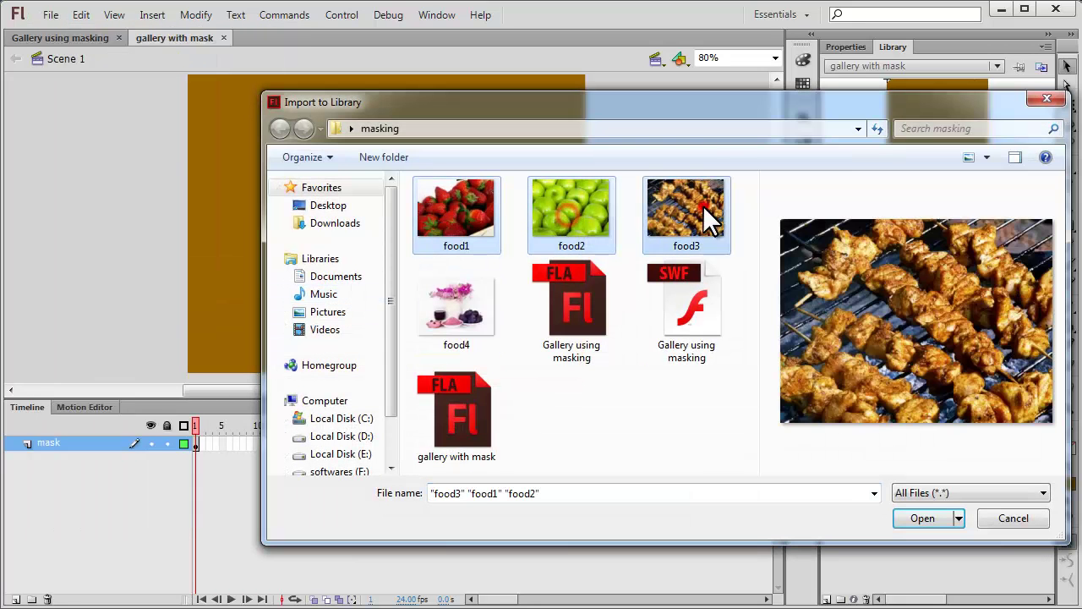
ctrl+click(466, 314)
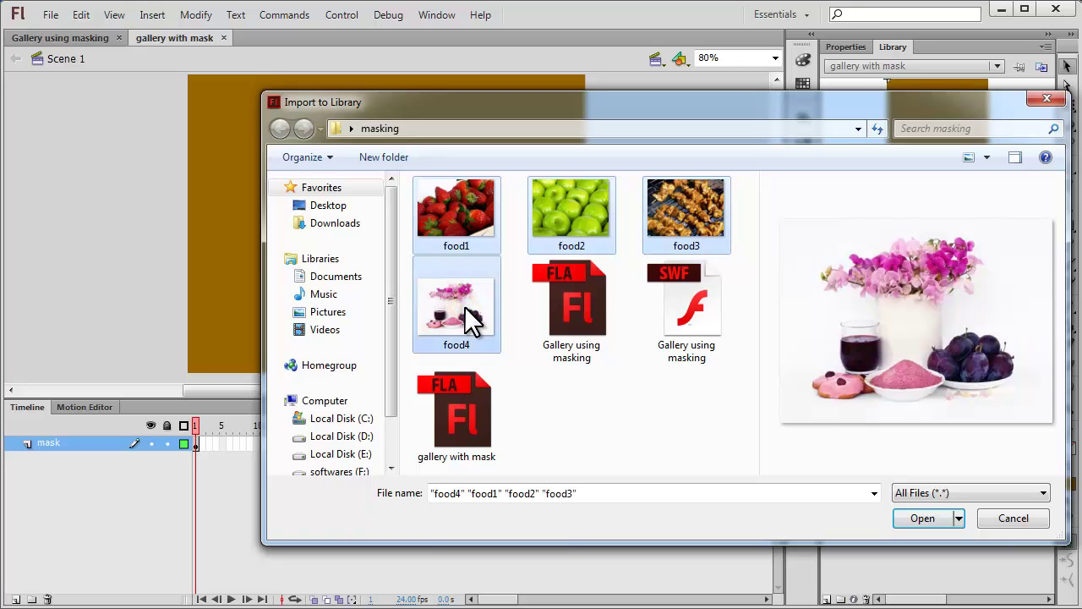
click(912, 517)
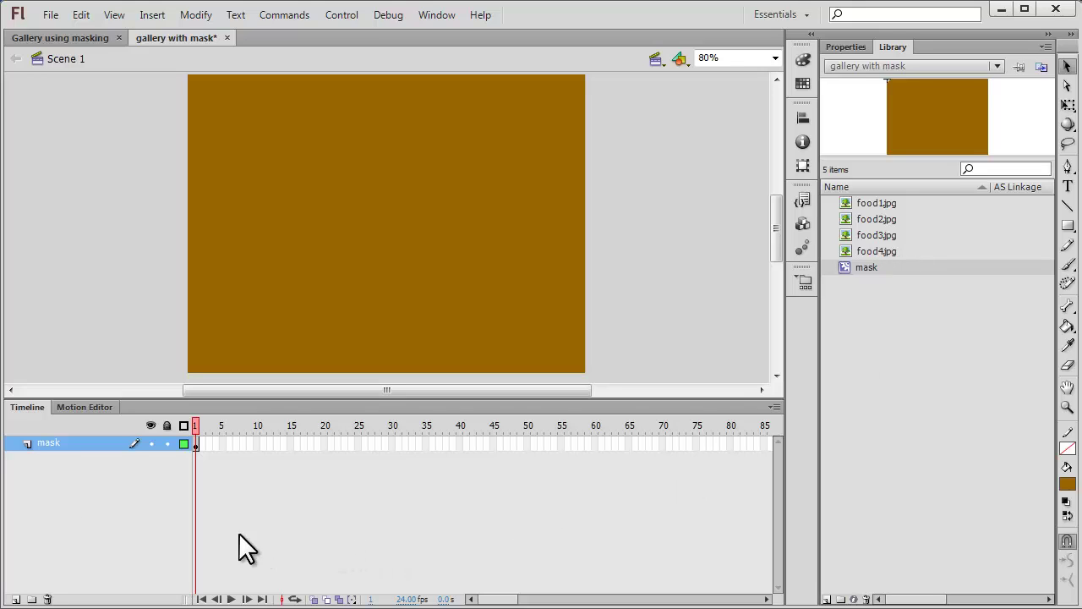
- Align the strawberry picture on the food1 layer to the stage's left and top edges and deselect it
click(76, 440)
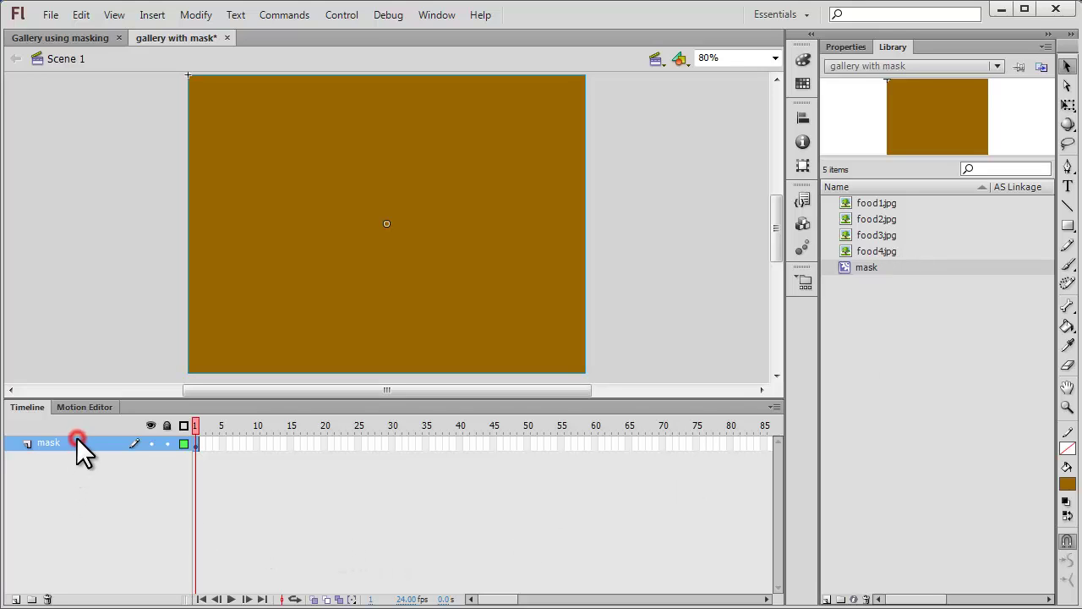
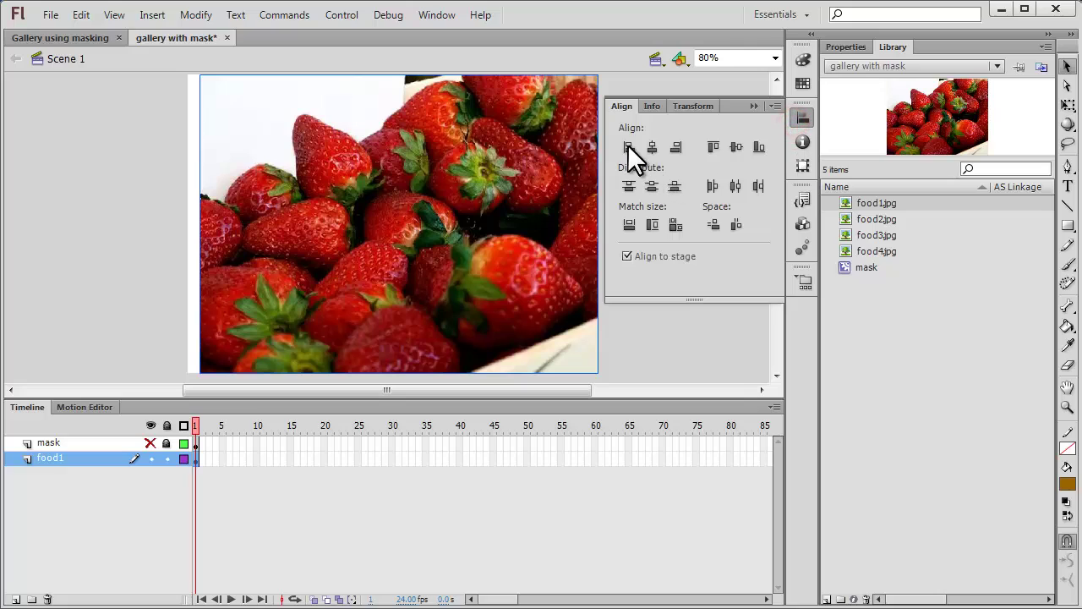
click(628, 146)
click(713, 147)
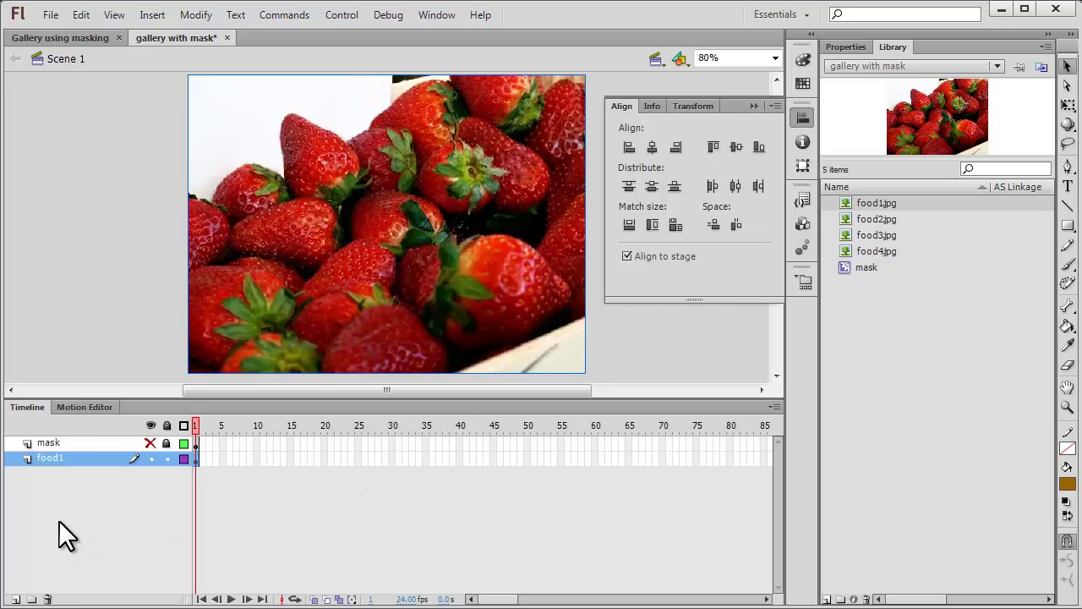
click(65, 488)
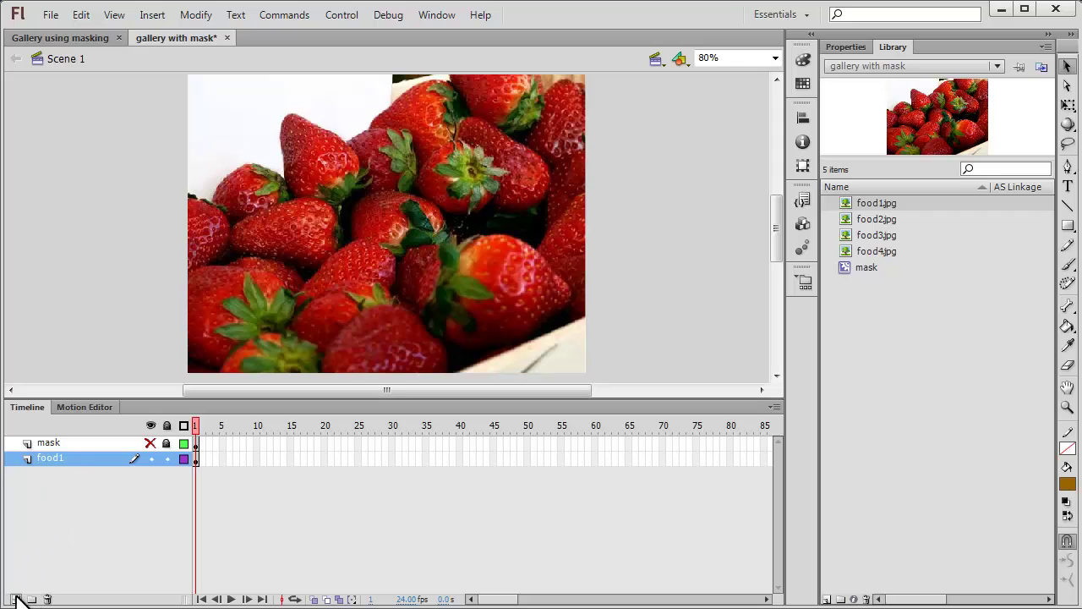
- Paste a copy of the mask layer and place it beneath the food1 layer
right_click(71, 456)
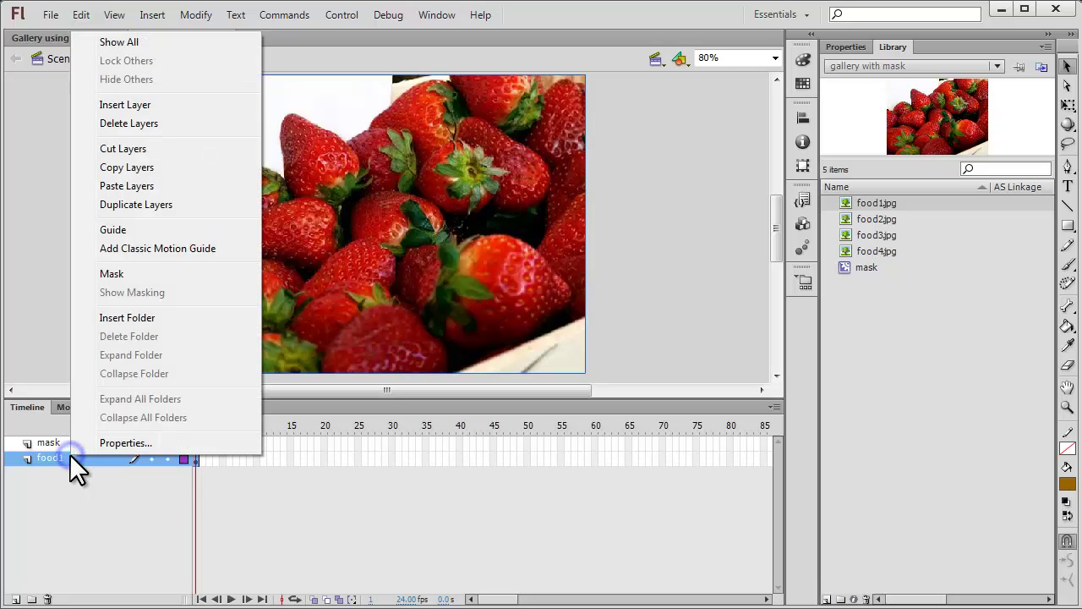
click(133, 187)
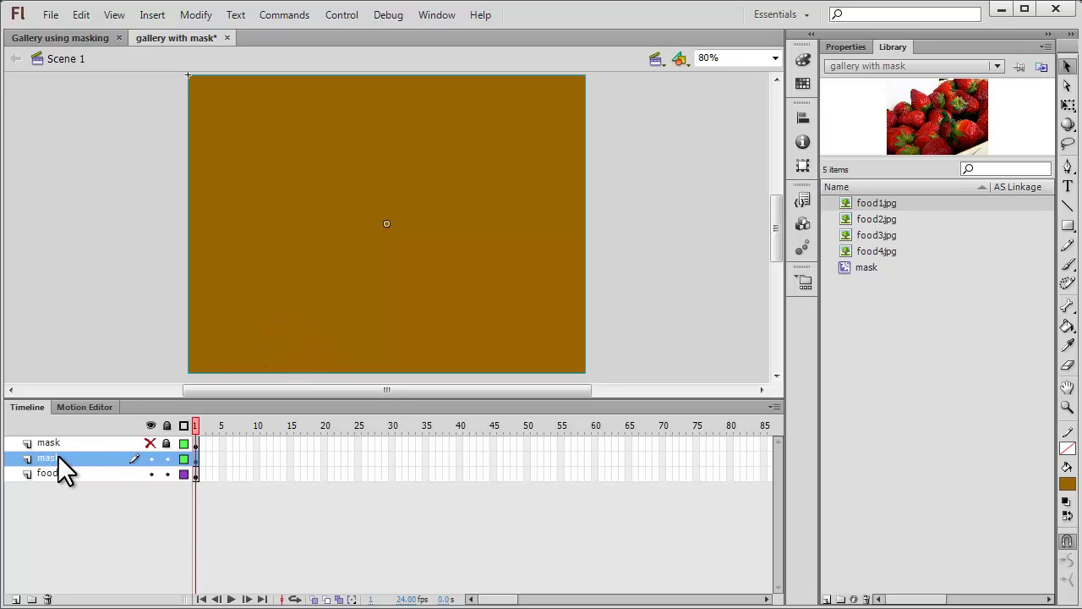
drag(57, 455, 45, 491)
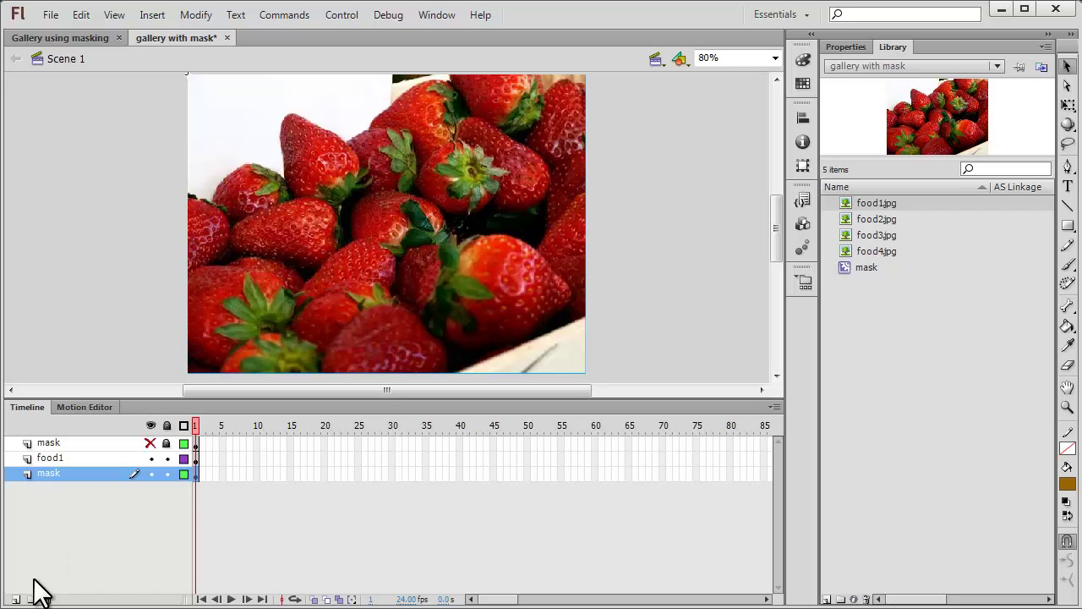
- Add a new layer beneath the lower mask layer and name it "food2"
click(15, 598)
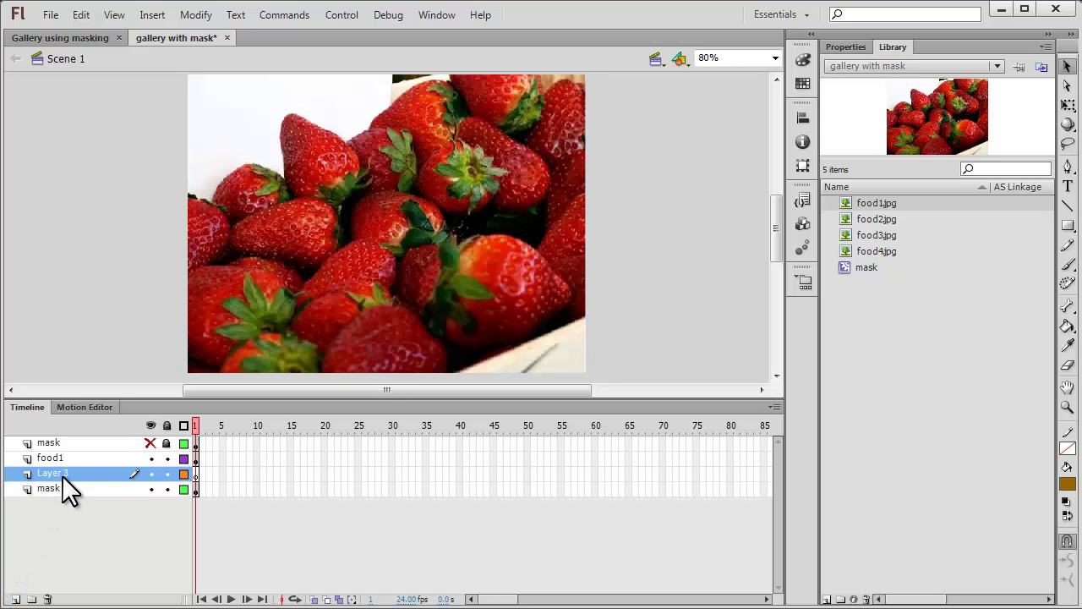
drag(61, 472, 56, 497)
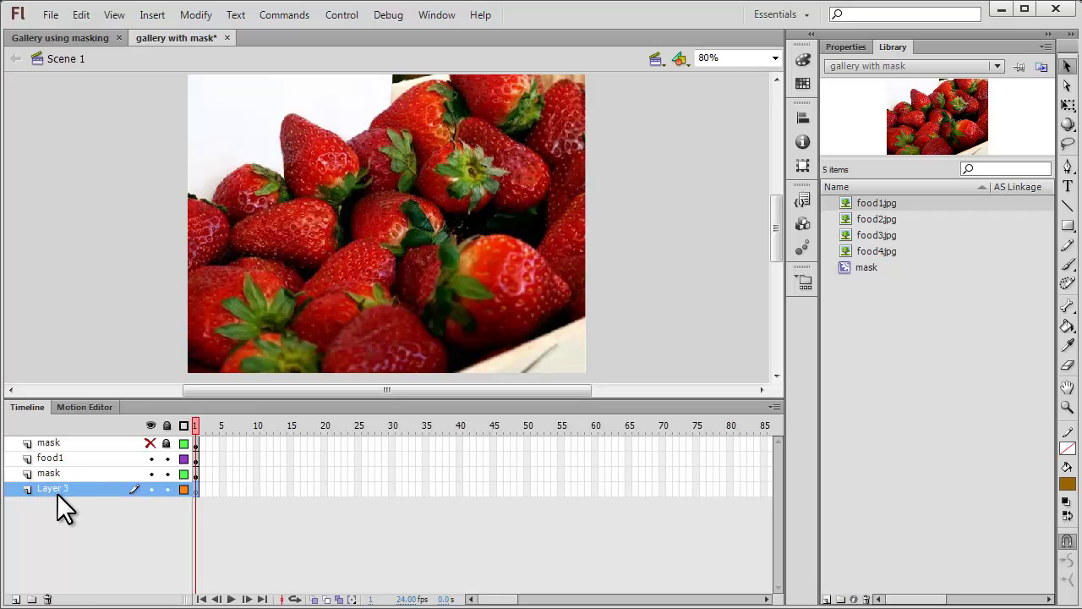
double_click(63, 488)
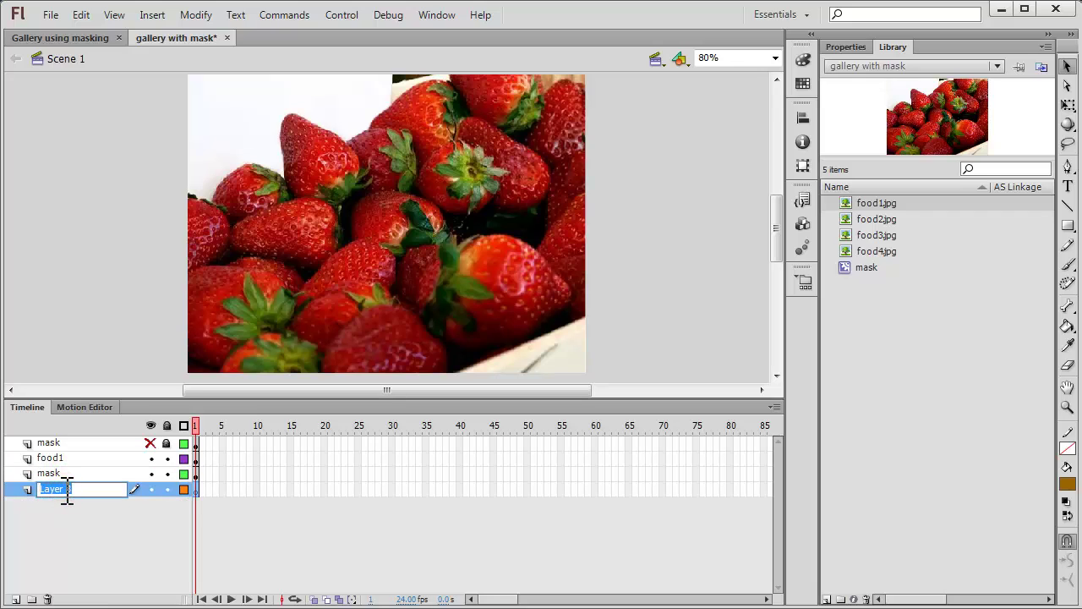
text(food2)
key(Return)
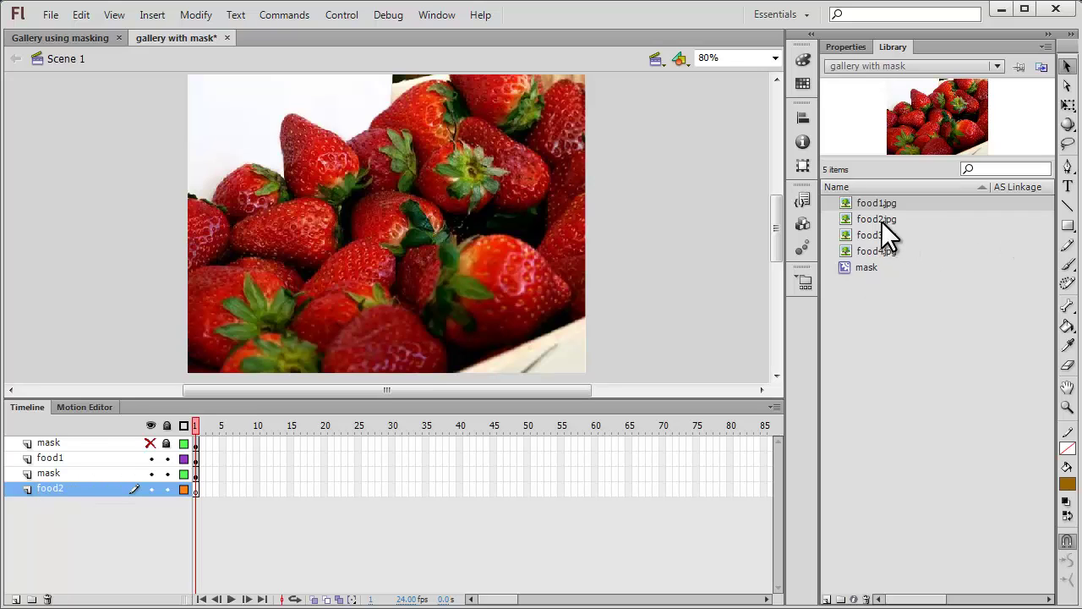
- Place the food2 picture on the food2 layer and align it to the stage's left and top edges
drag(880, 221, 397, 230)
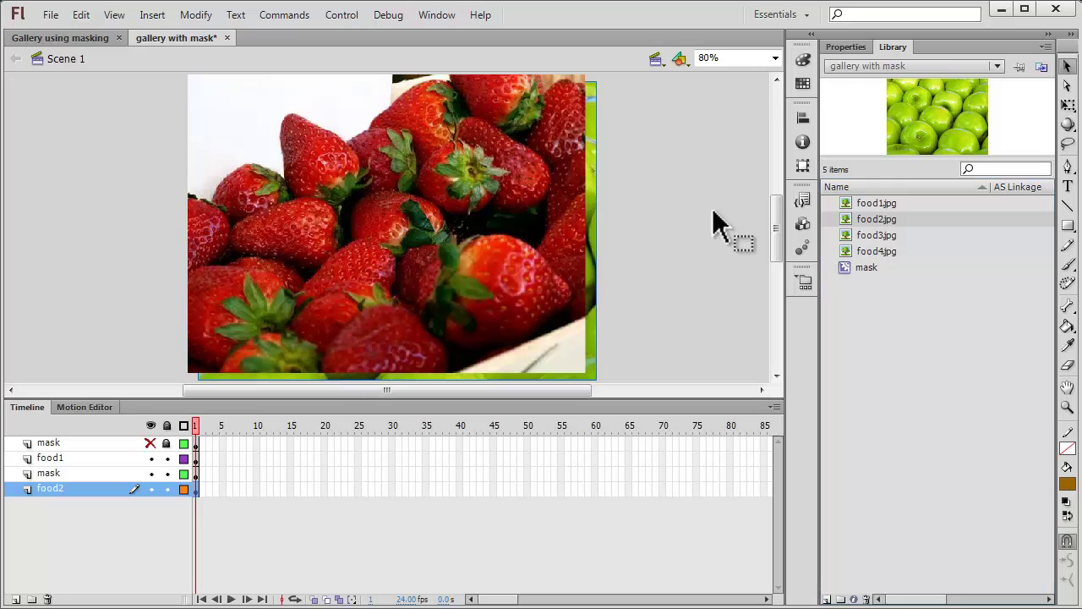
click(802, 119)
click(627, 148)
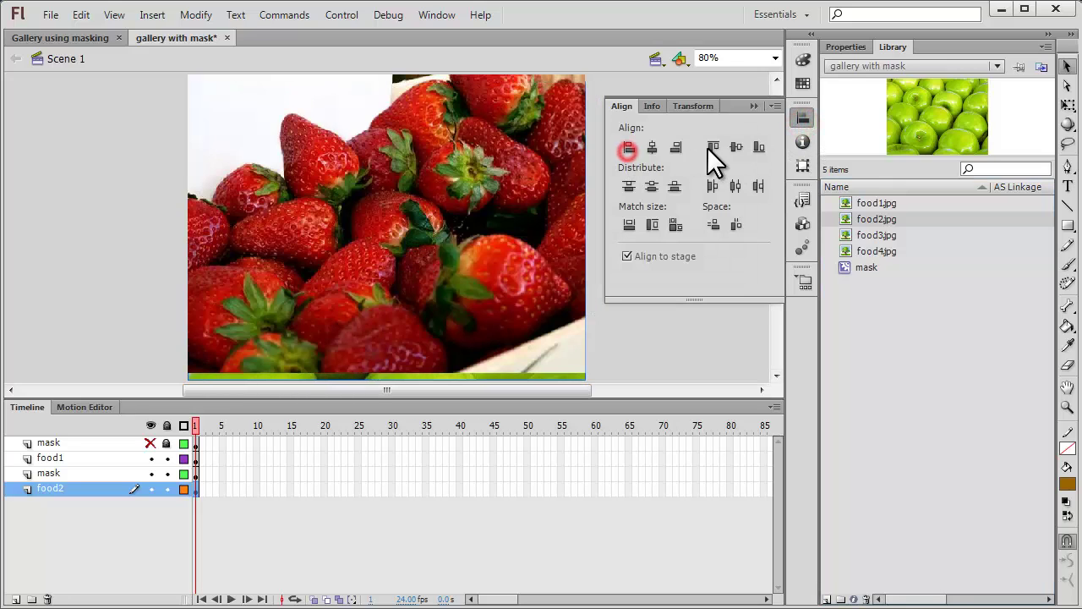
click(712, 147)
- Hide and lock the food1 layer, the mask layer beneath it and the food2 layer
click(151, 457)
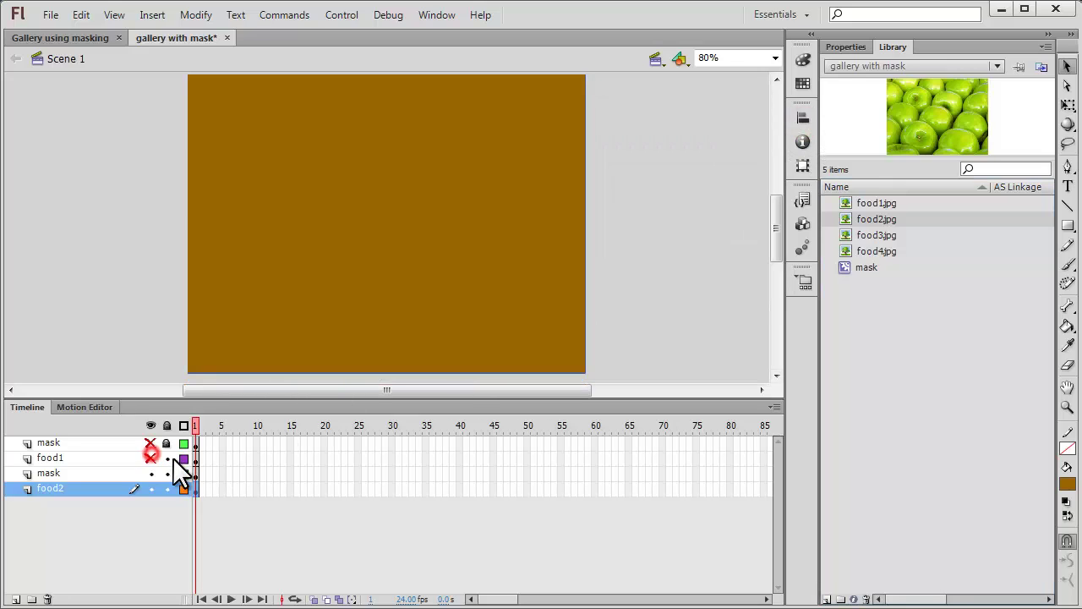
click(150, 473)
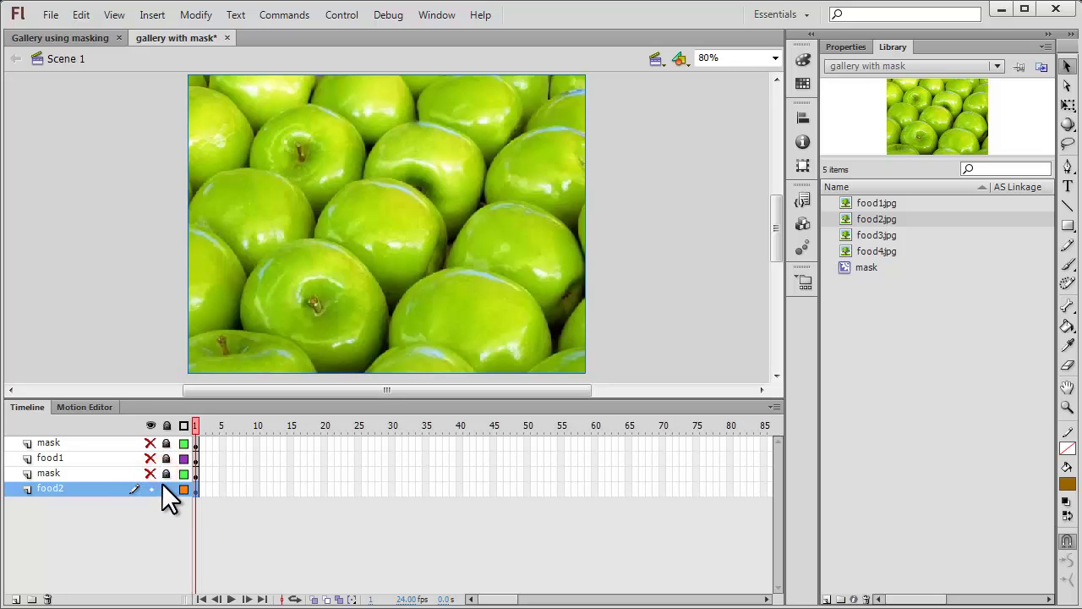
click(150, 491)
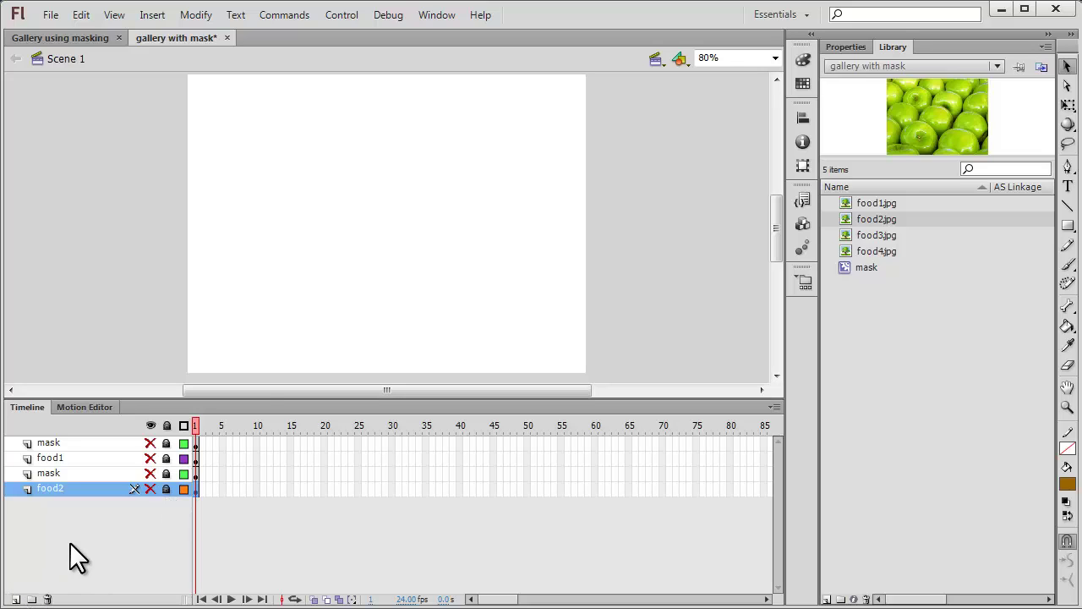
- Paste another copy of the mask layer and place it beneath the food2 layer
right_click(81, 490)
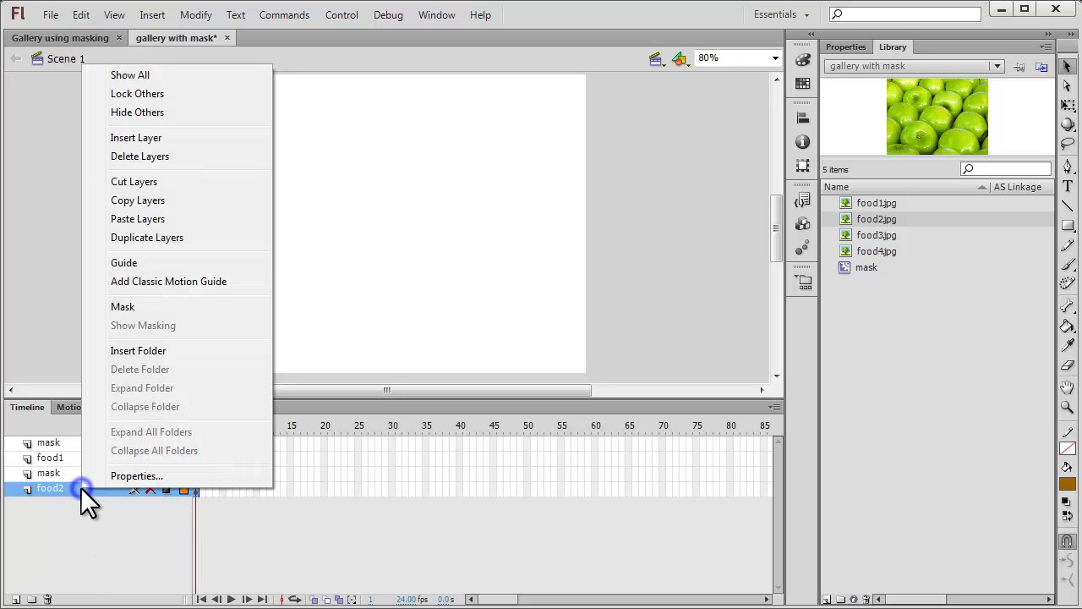
click(135, 219)
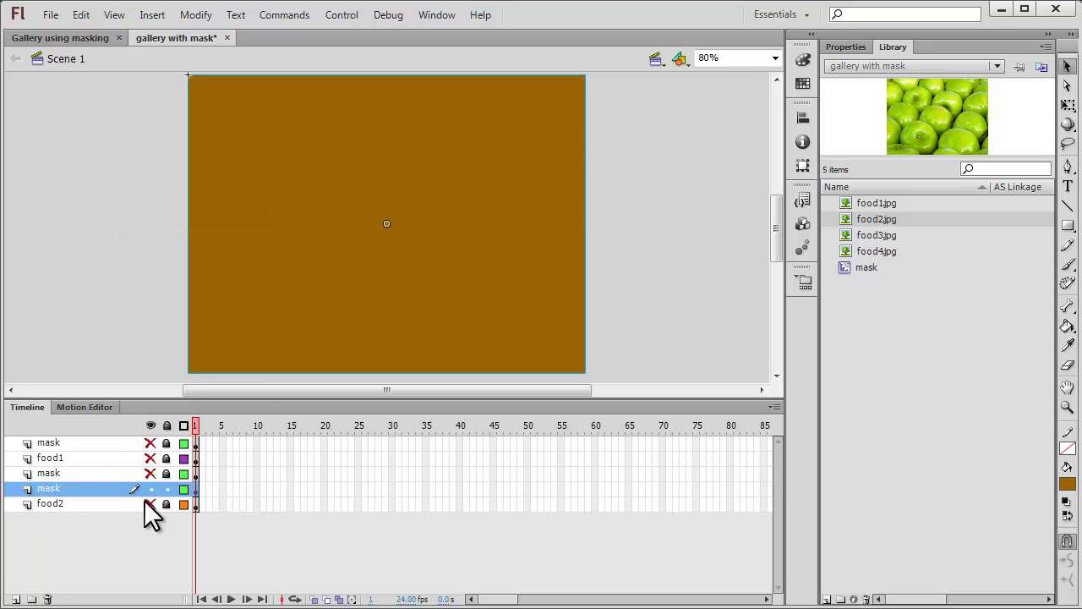
drag(50, 488, 48, 507)
click(25, 562)
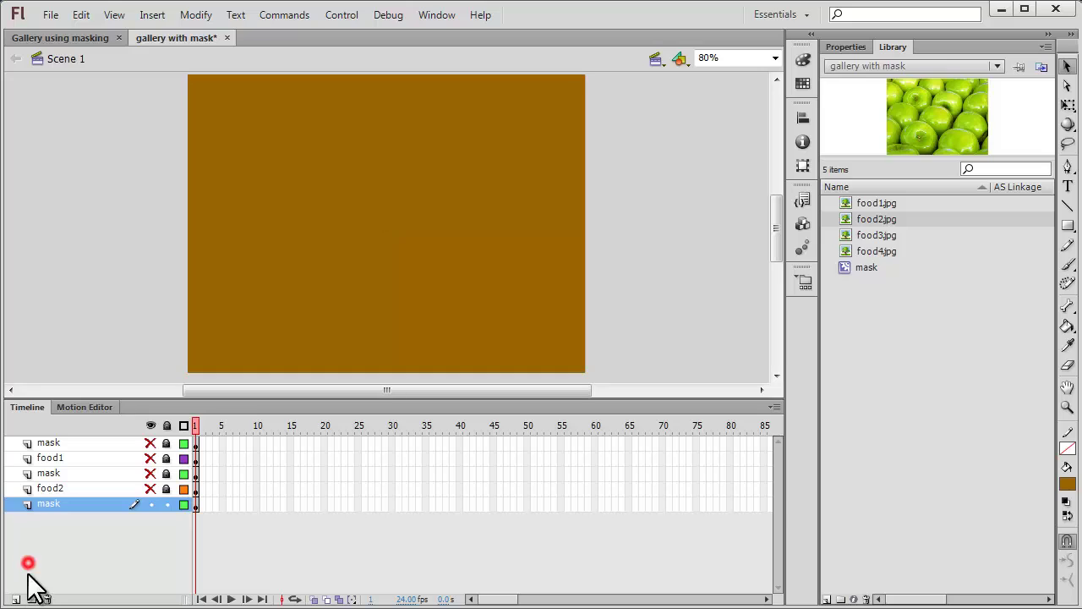
- Add a new layer beneath the lowest mask layer and name it "food3"
click(15, 598)
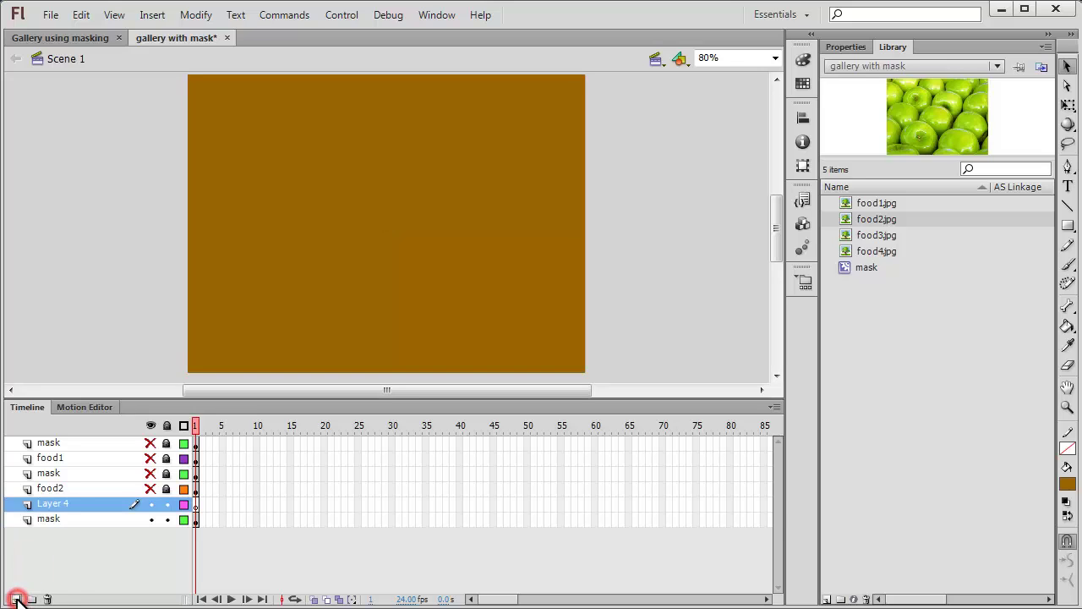
drag(65, 500, 54, 525)
double_click(56, 516)
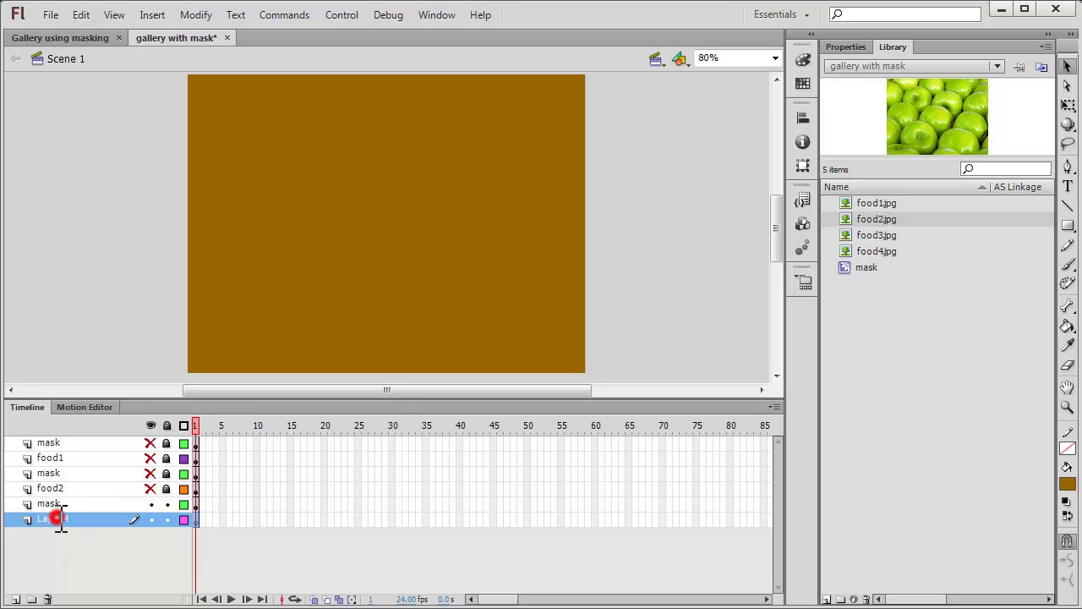
text(food3)
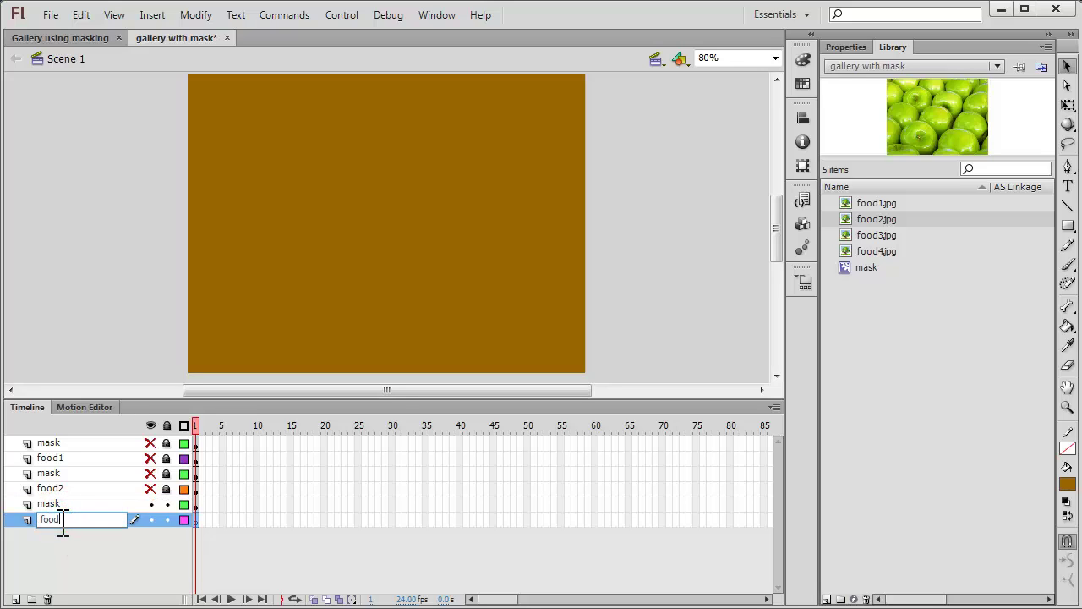
key(Return)
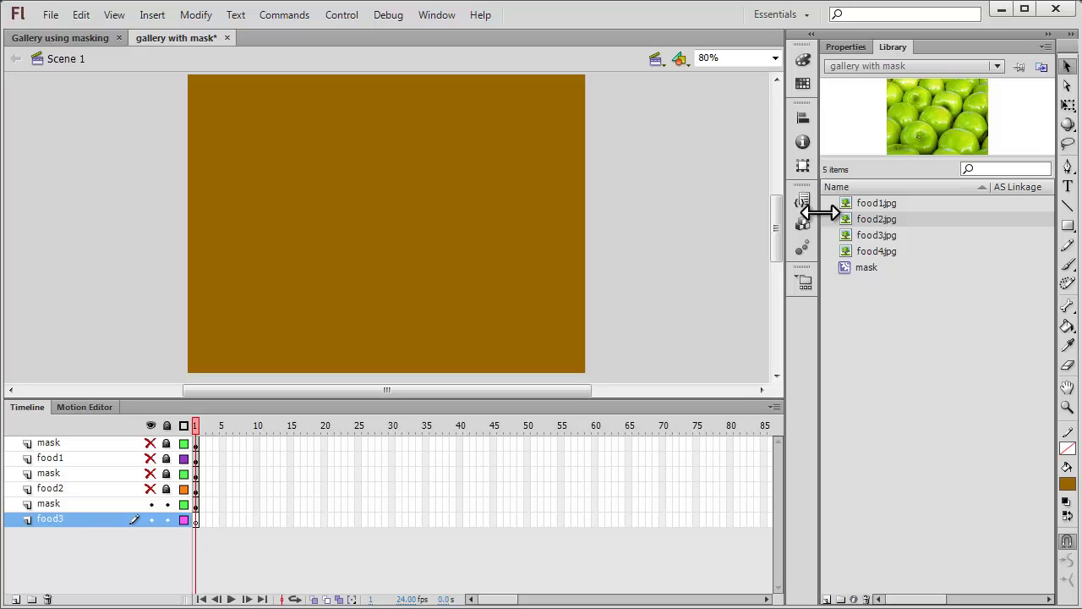
- Place the food3 picture on the food3 layer and align it to the stage's left and top edges
drag(868, 233, 398, 225)
click(802, 118)
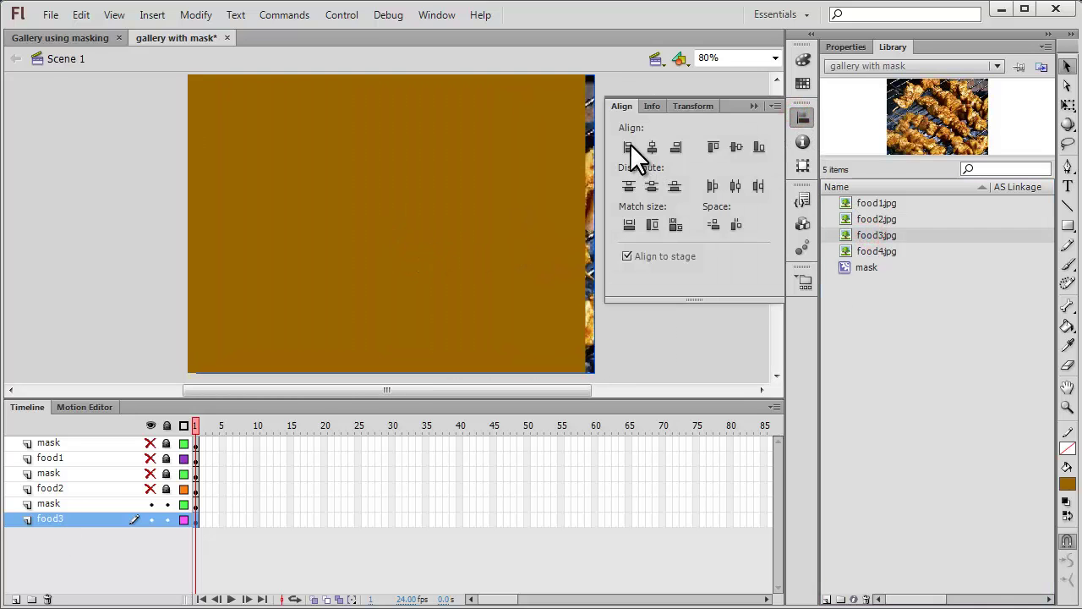
click(629, 146)
click(713, 146)
- Hide and lock the food3 layer and the mask layer directly above it
click(150, 503)
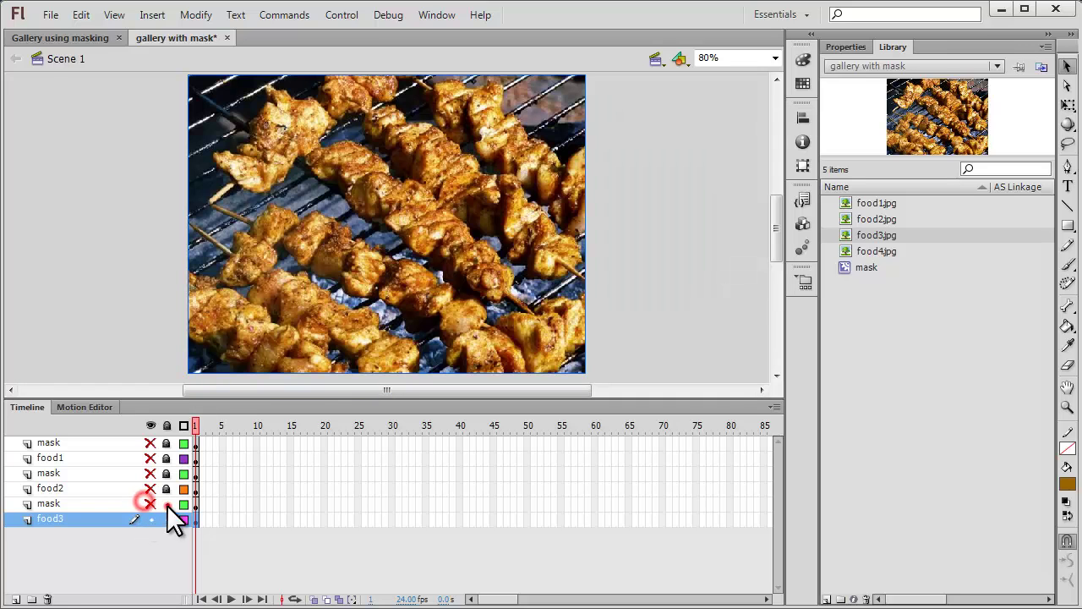
click(166, 504)
click(151, 519)
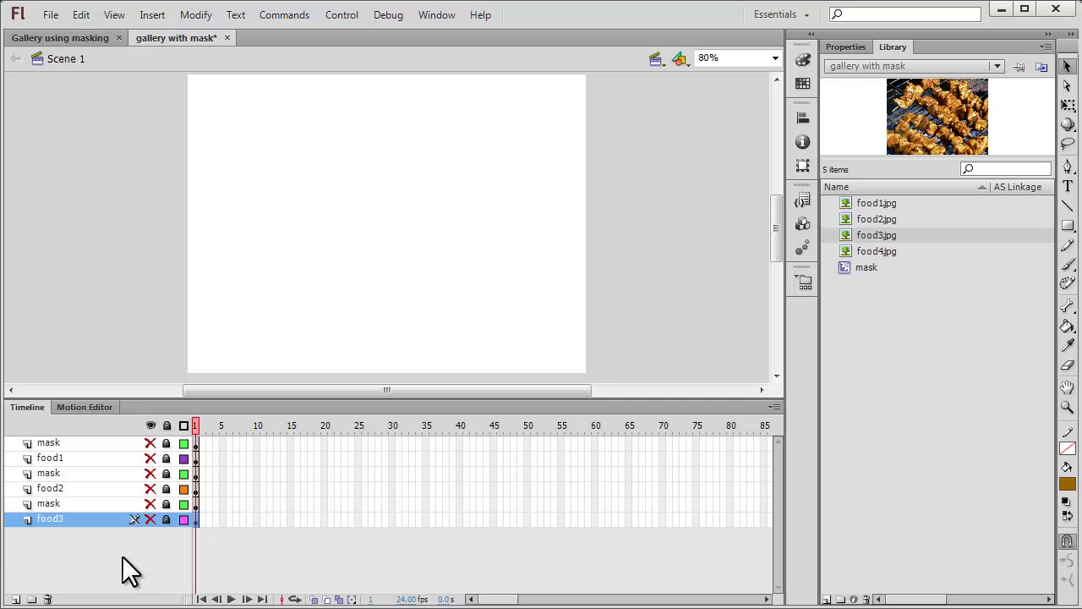
- Paste a copy of the mask layer beneath the food3 layer and add a new layer at the bottom of the stack
right_click(36, 515)
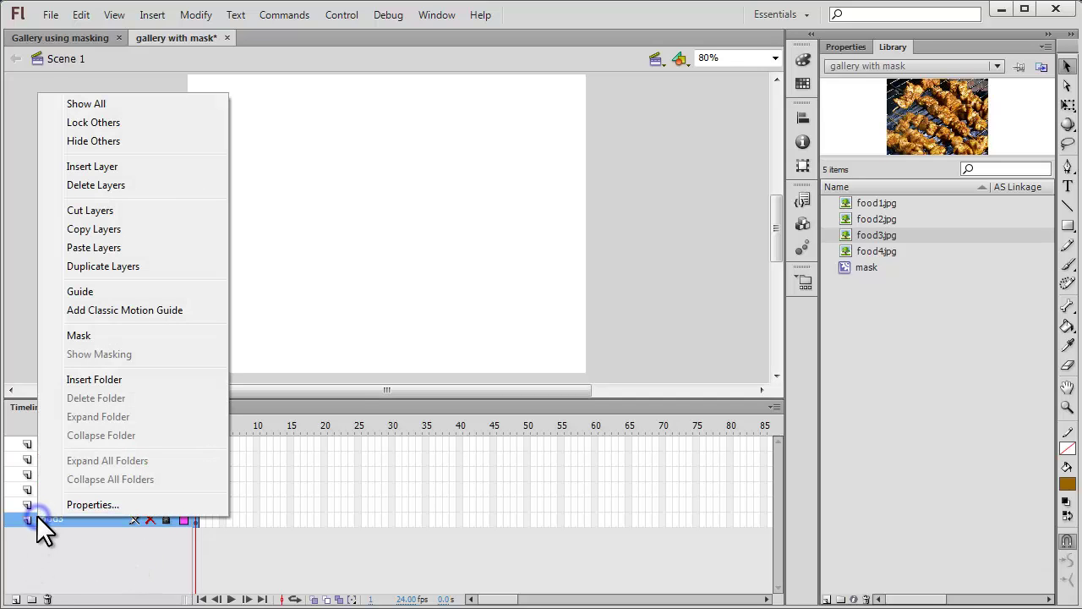
click(115, 249)
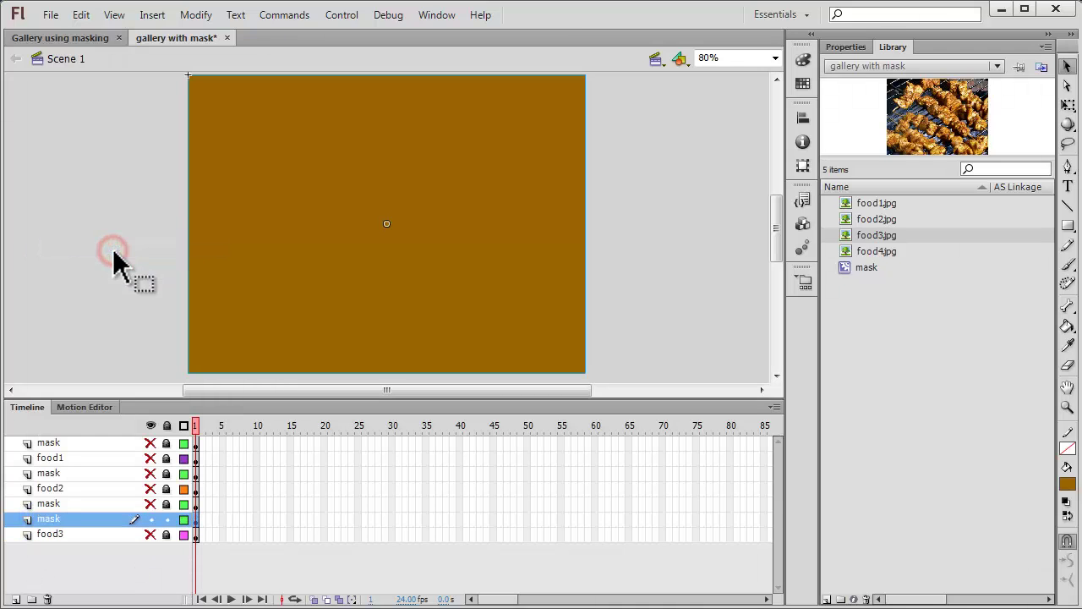
click(15, 597)
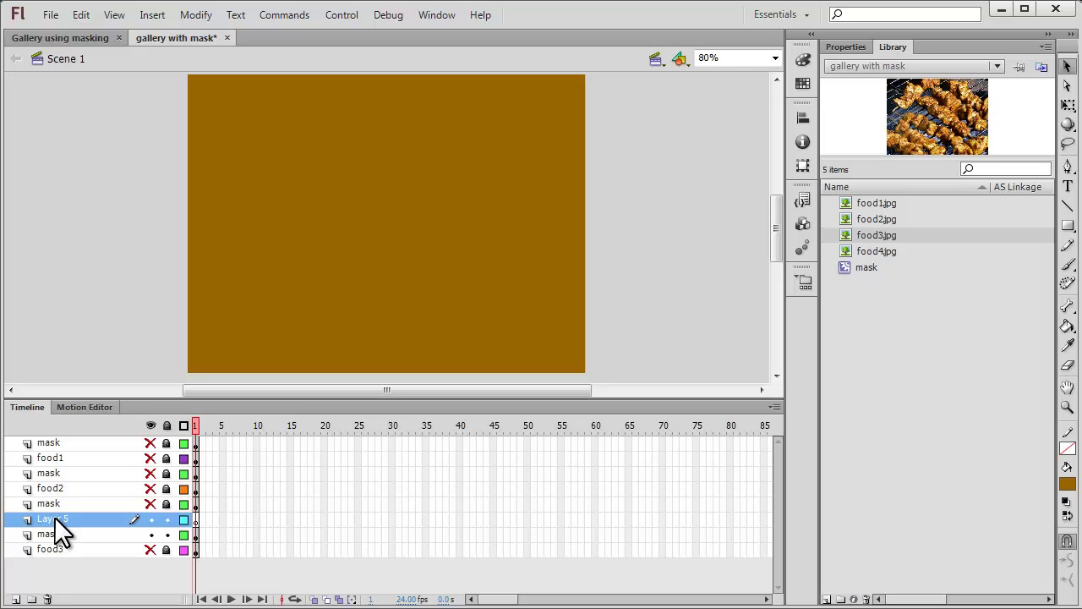
drag(54, 516, 42, 581)
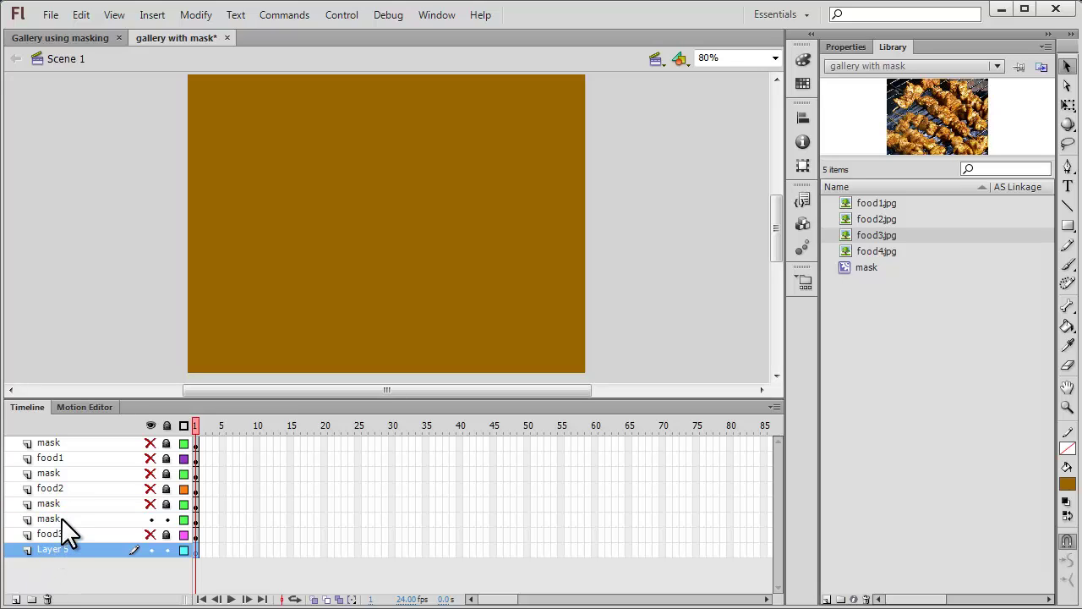
drag(61, 517, 63, 541)
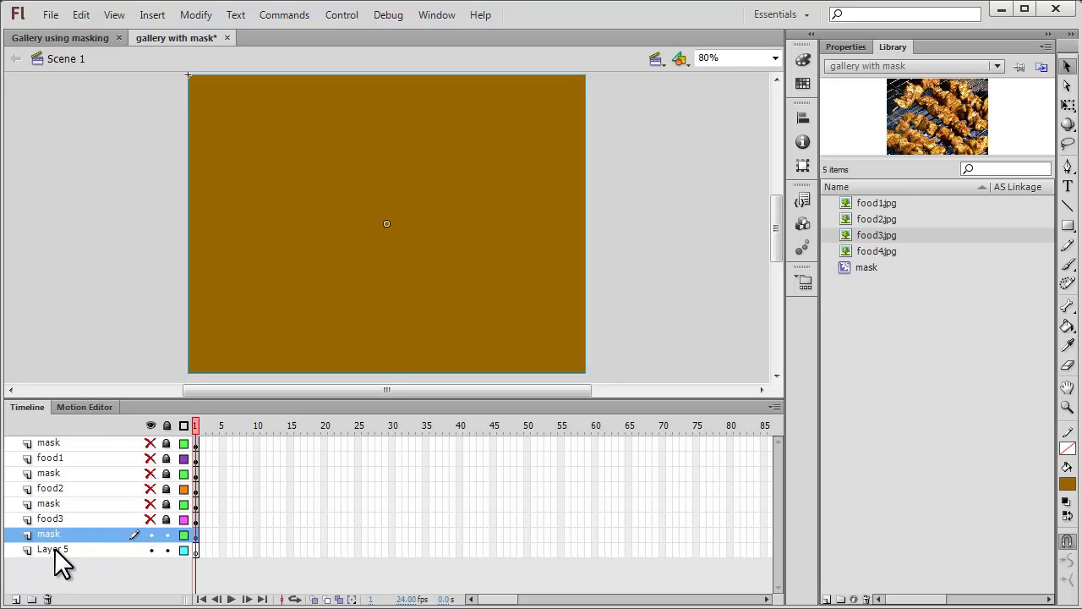
- Name the new bottom layer "food4" and hide and lock the mask layer above it
double_click(55, 549)
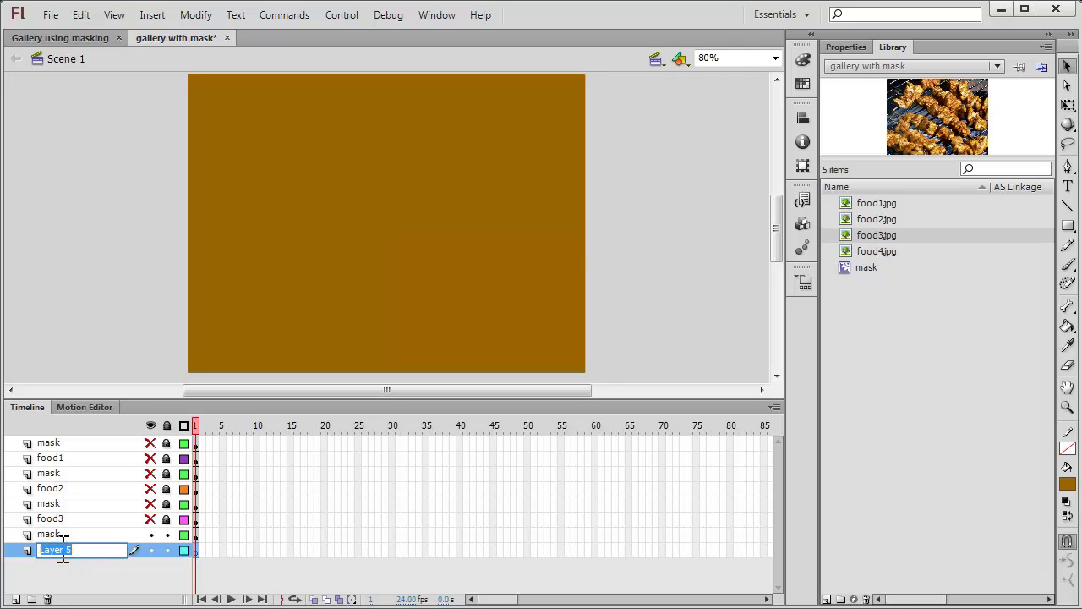
text(food4)
key(Return)
click(151, 533)
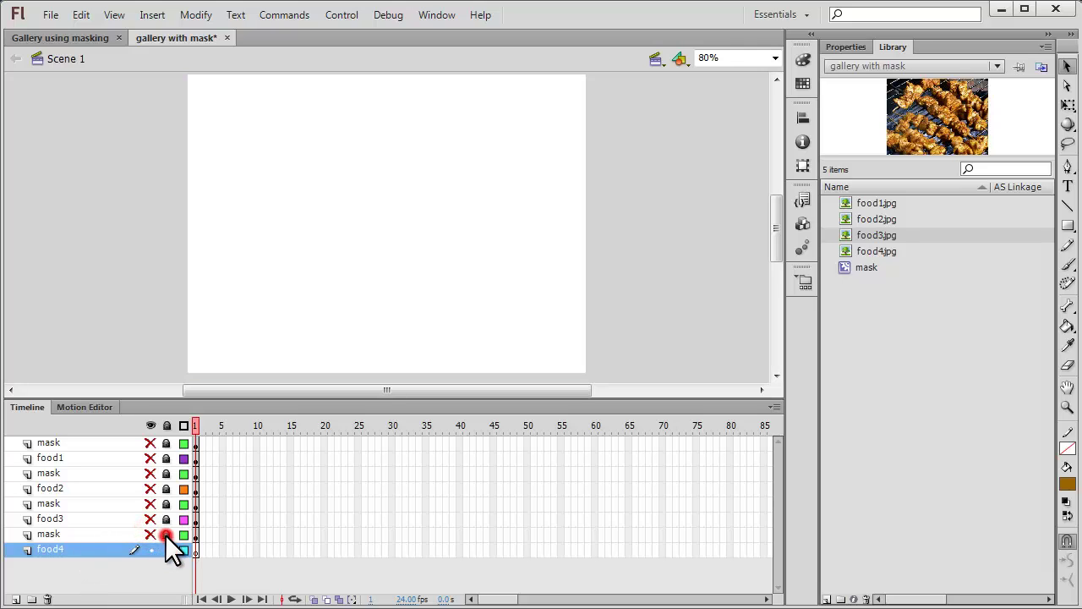
click(165, 534)
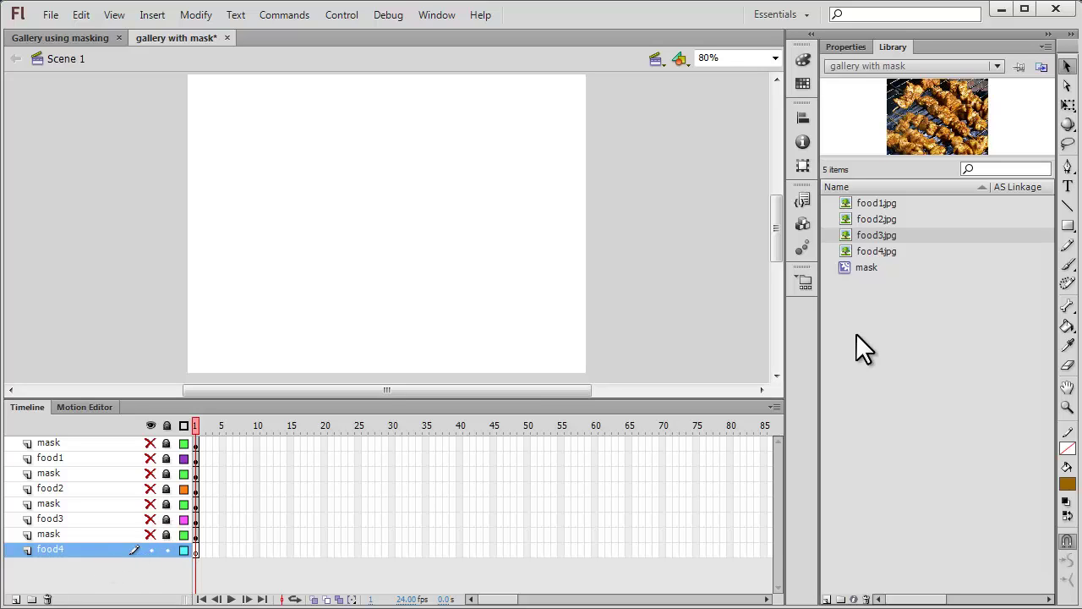
- Place the food4 picture on the food4 layer aligned to the stage's left and top edges, and hide and lock the layer
drag(875, 251, 416, 272)
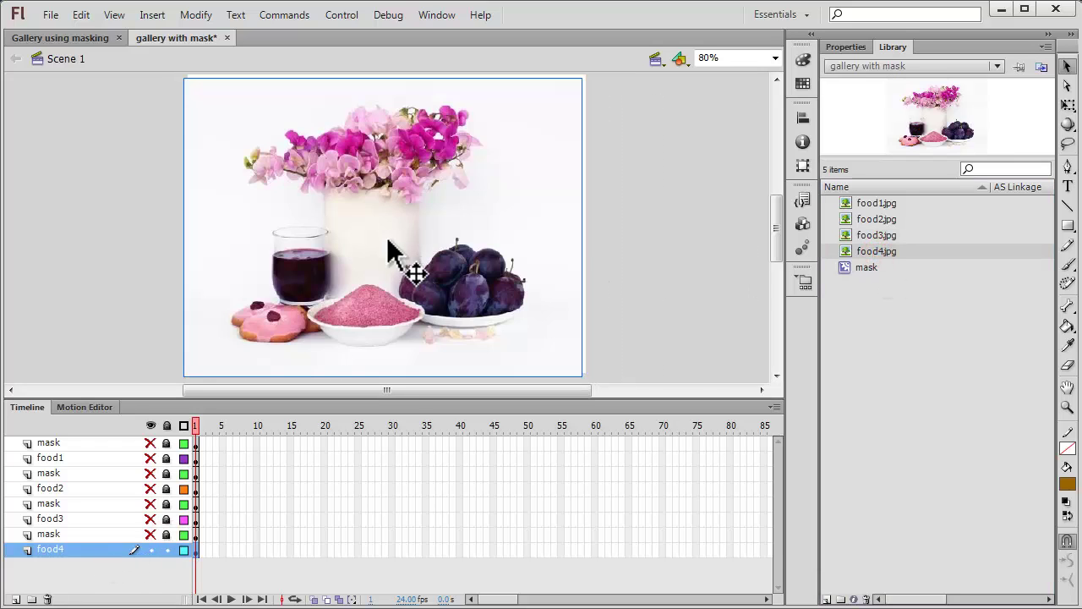
click(802, 115)
click(631, 147)
click(712, 149)
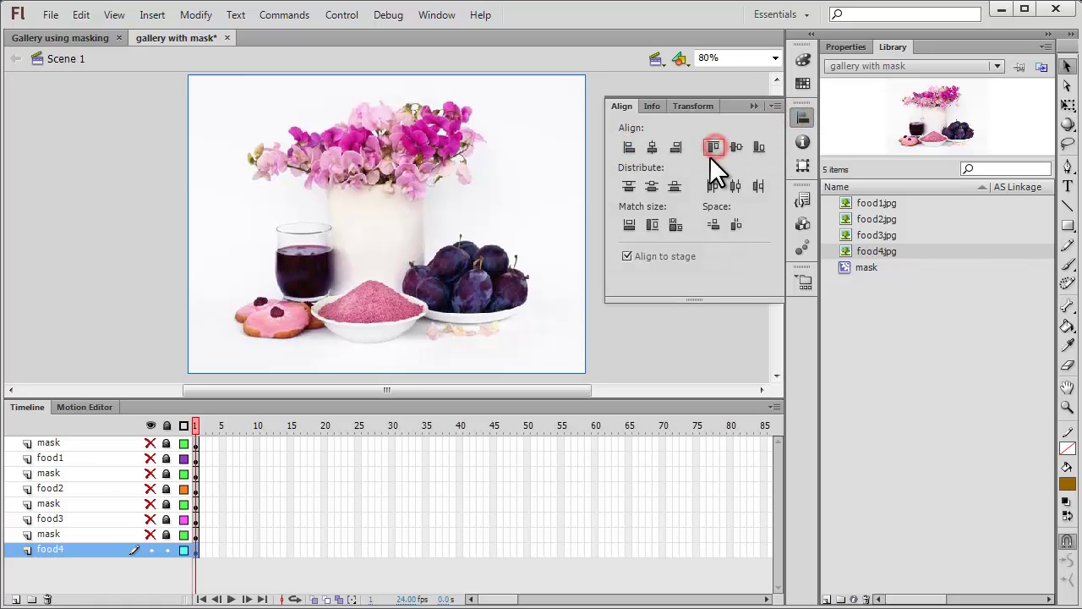
click(149, 550)
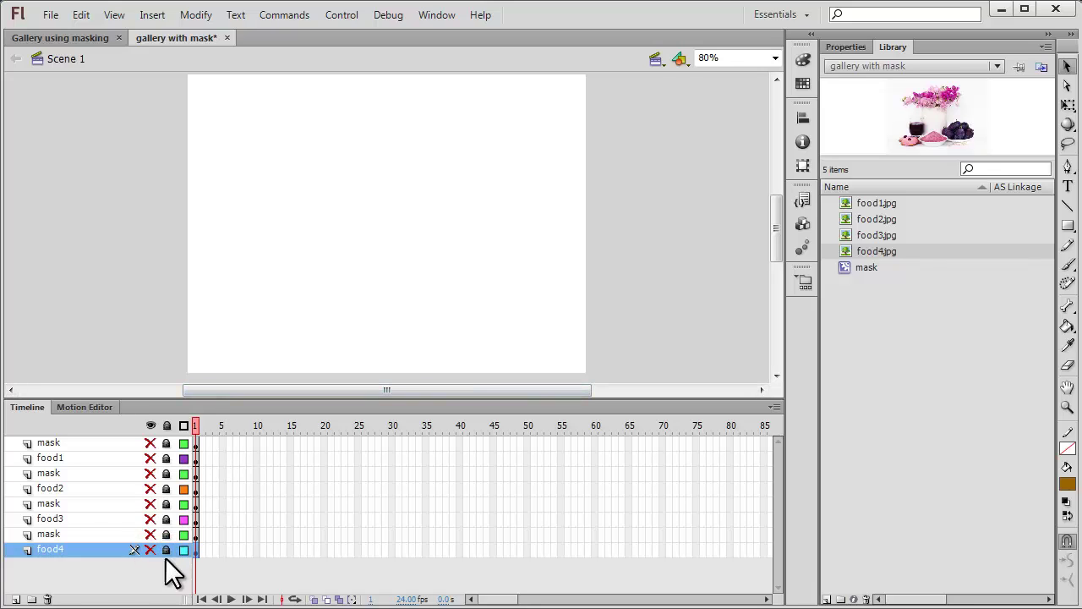
- Add a new layer beneath the food4 layer and name it "food1"
click(16, 599)
drag(50, 547, 48, 577)
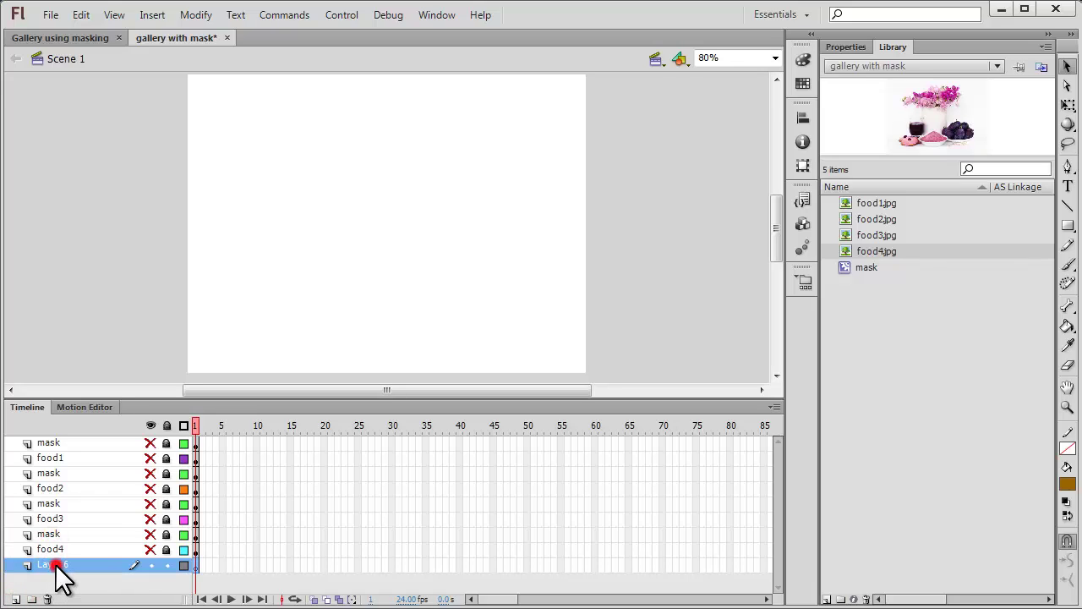
double_click(54, 565)
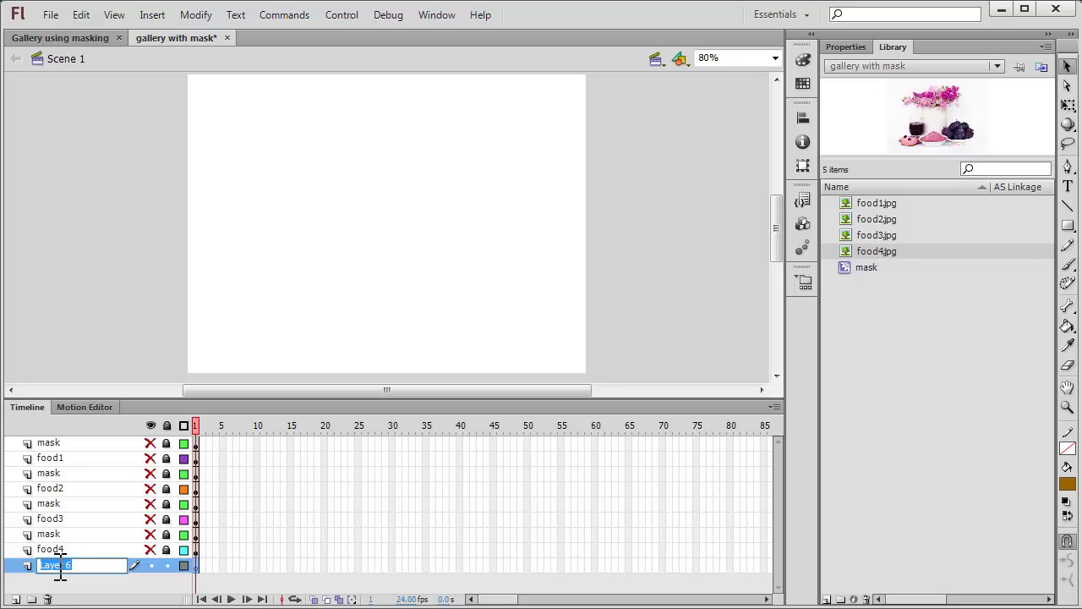
text(food1)
key(Return)
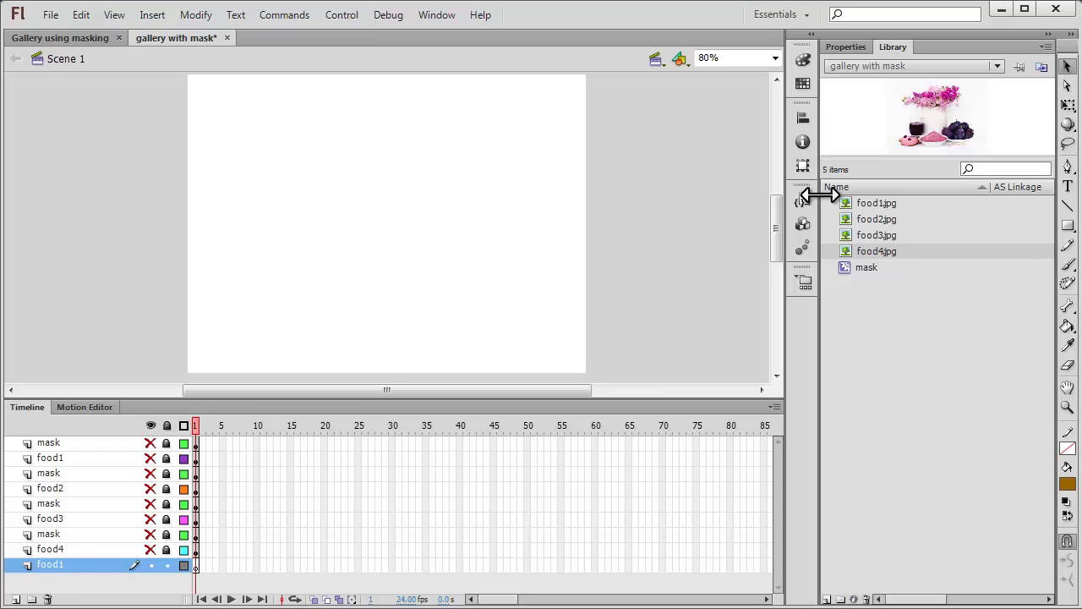
- Place the food1 picture on the bottom food1 layer and align it to the stage's left and top edges
drag(876, 206, 394, 234)
click(804, 116)
click(625, 147)
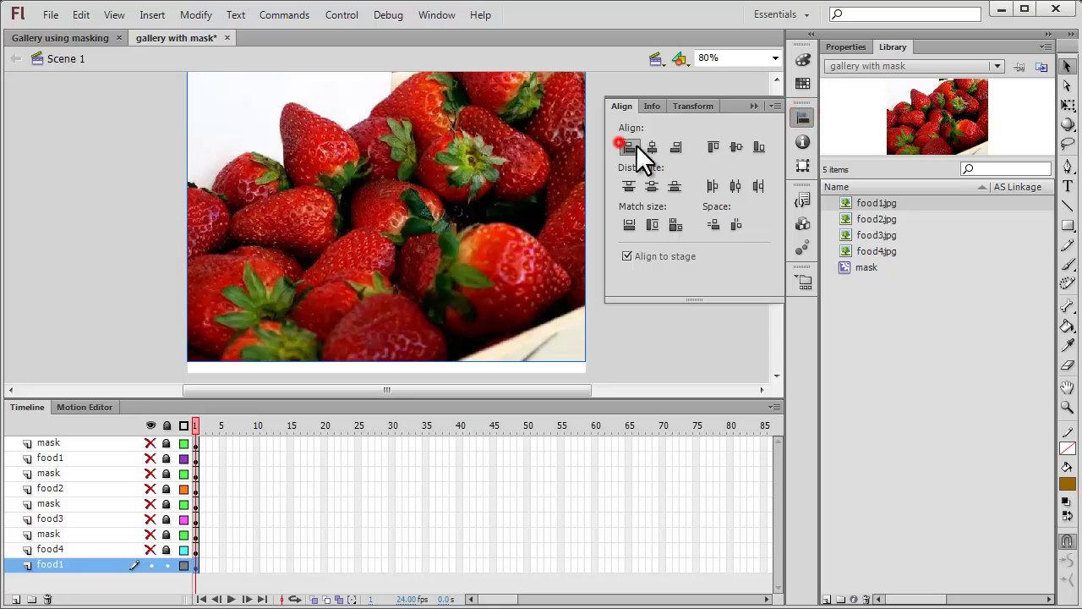
click(716, 148)
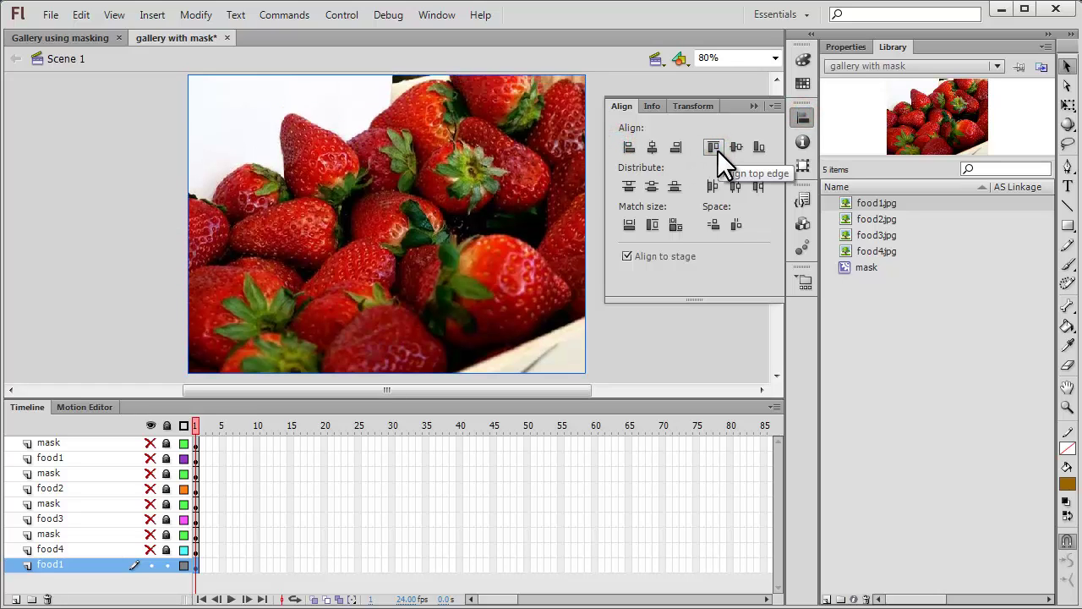
- Make all layers in the timeline visible and unlock them
click(151, 425)
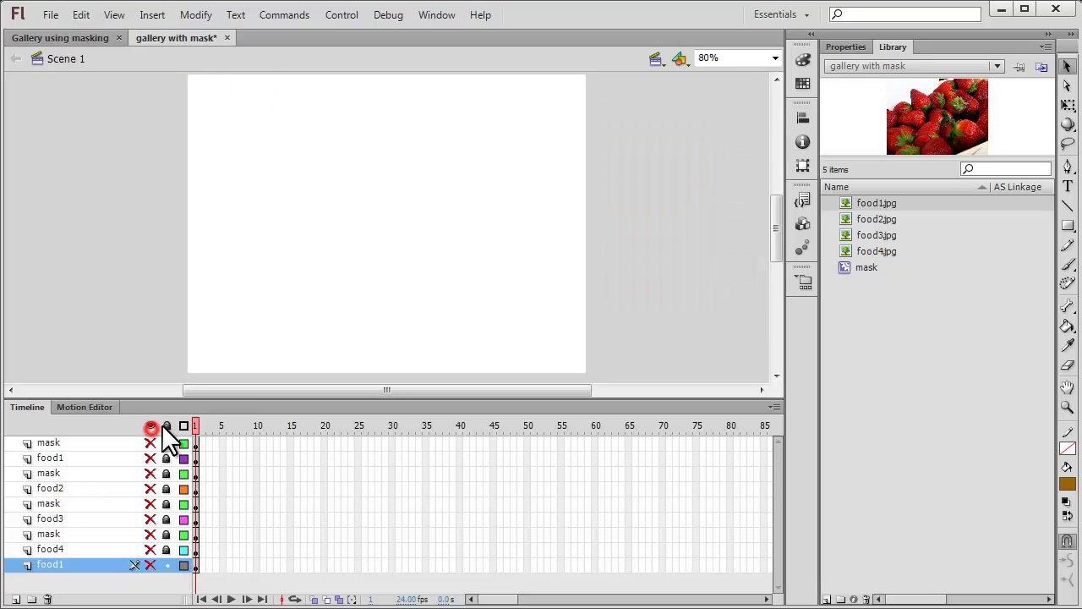
click(147, 424)
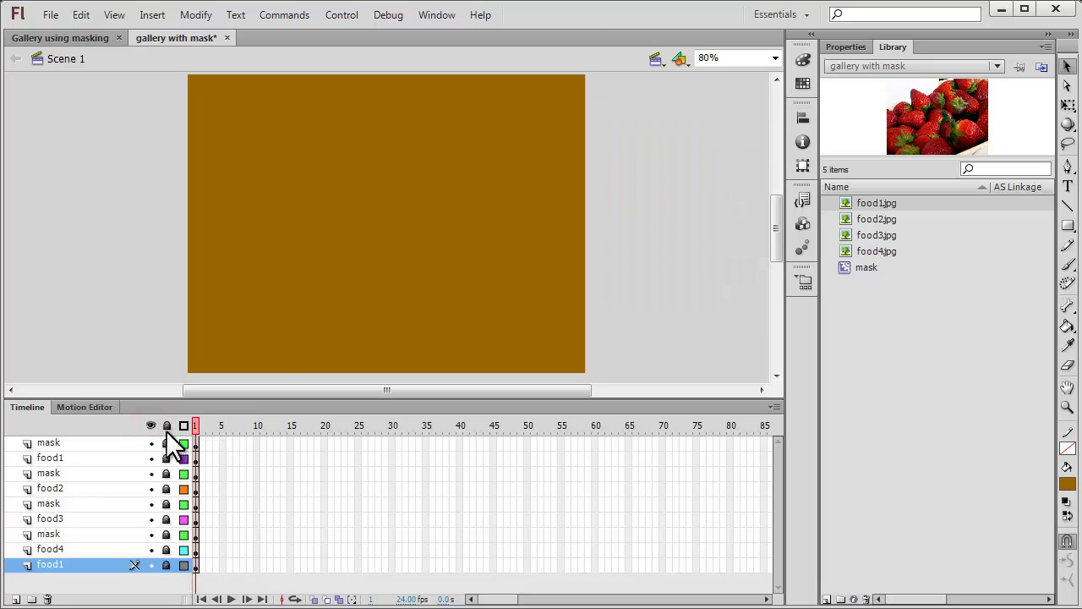
click(166, 425)
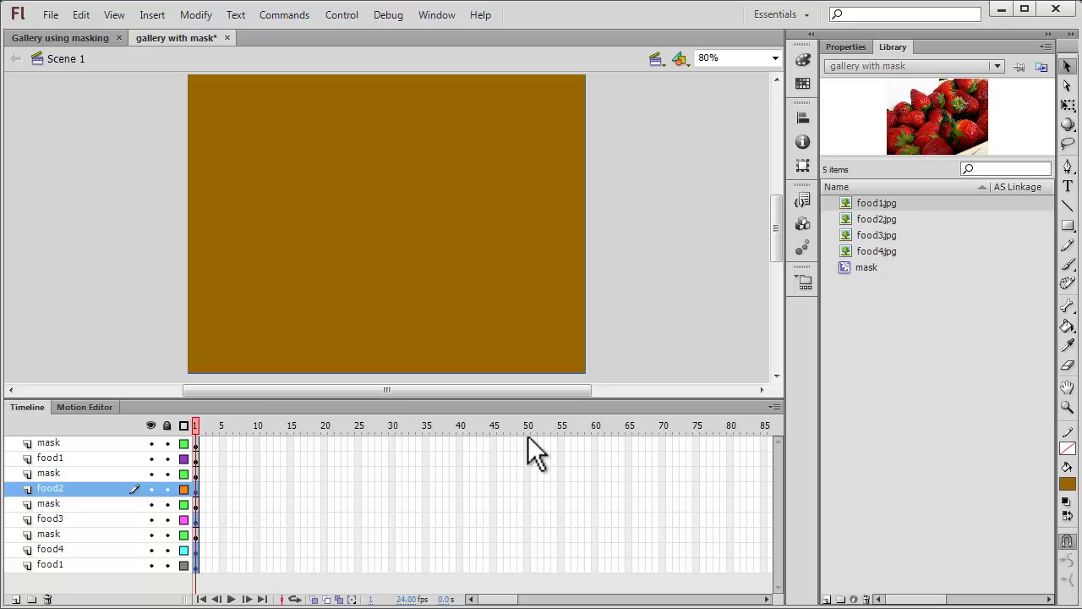
- Insert frames at frame 50 on all nine layers to extend them along the timeline
drag(528, 437, 526, 564)
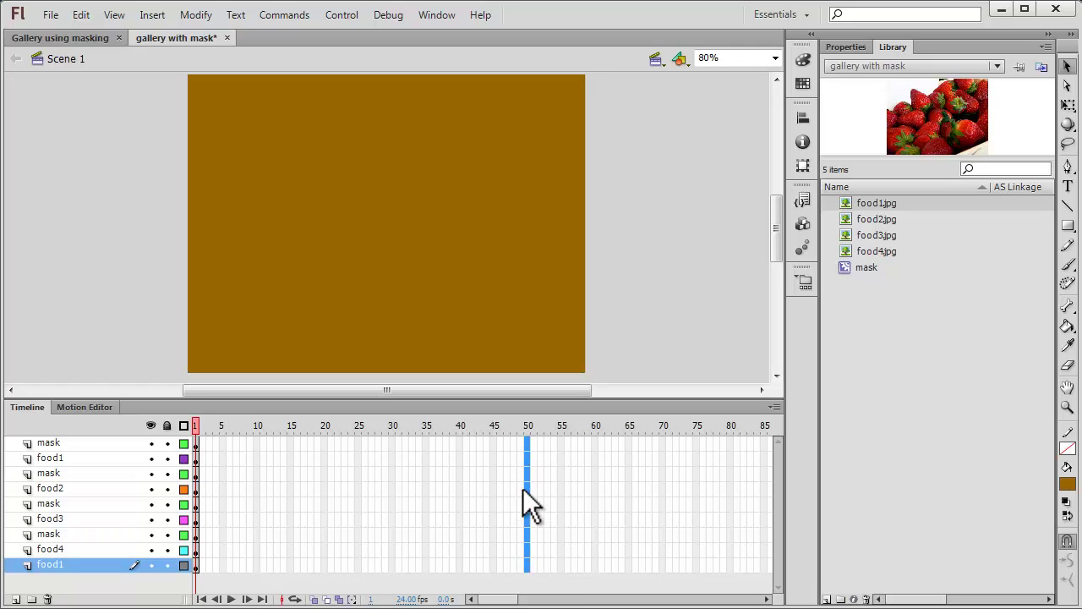
right_click(527, 564)
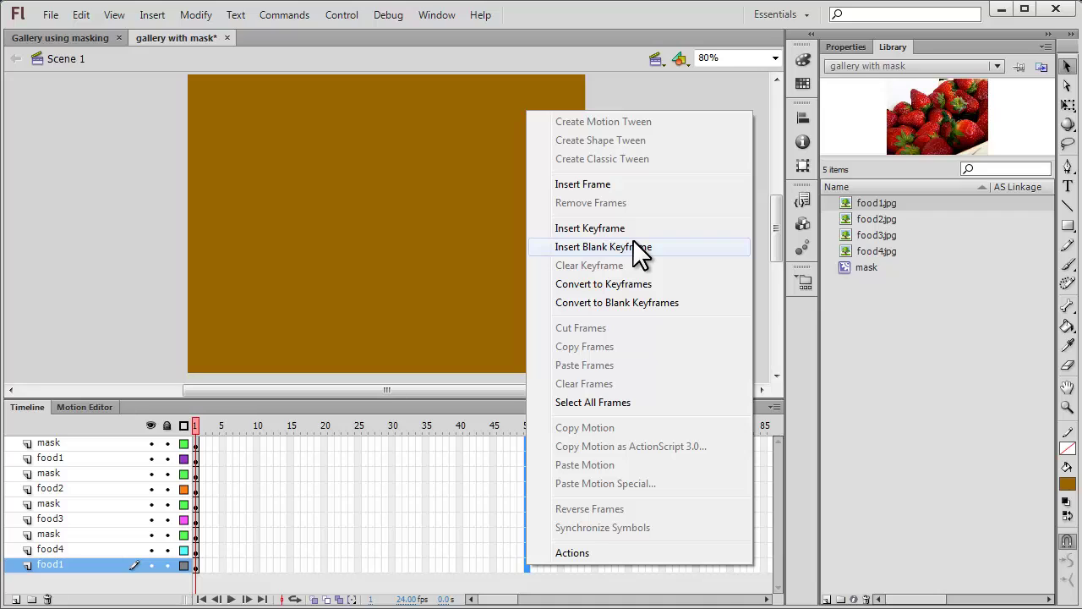
click(641, 201)
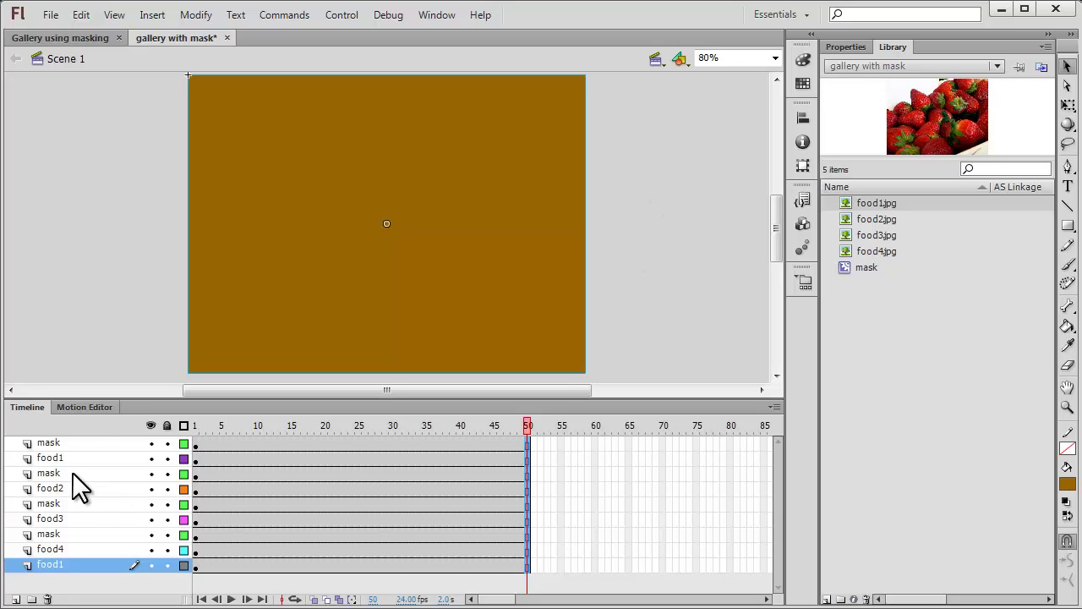
- Shift the frames of the food2 layer and the mask layer above it to start at frame 40
click(61, 441)
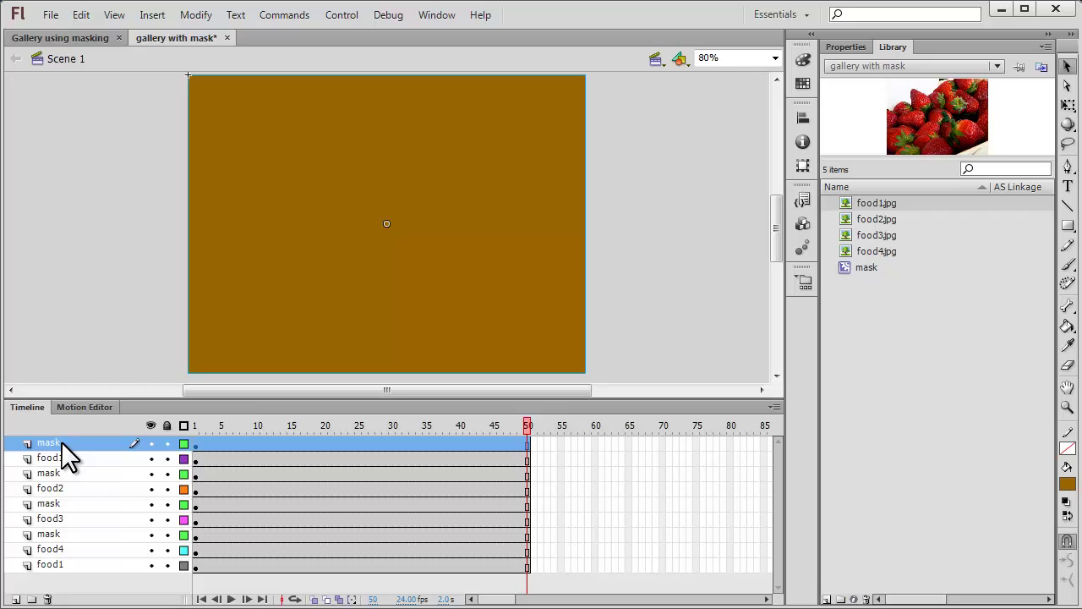
shift+click(62, 457)
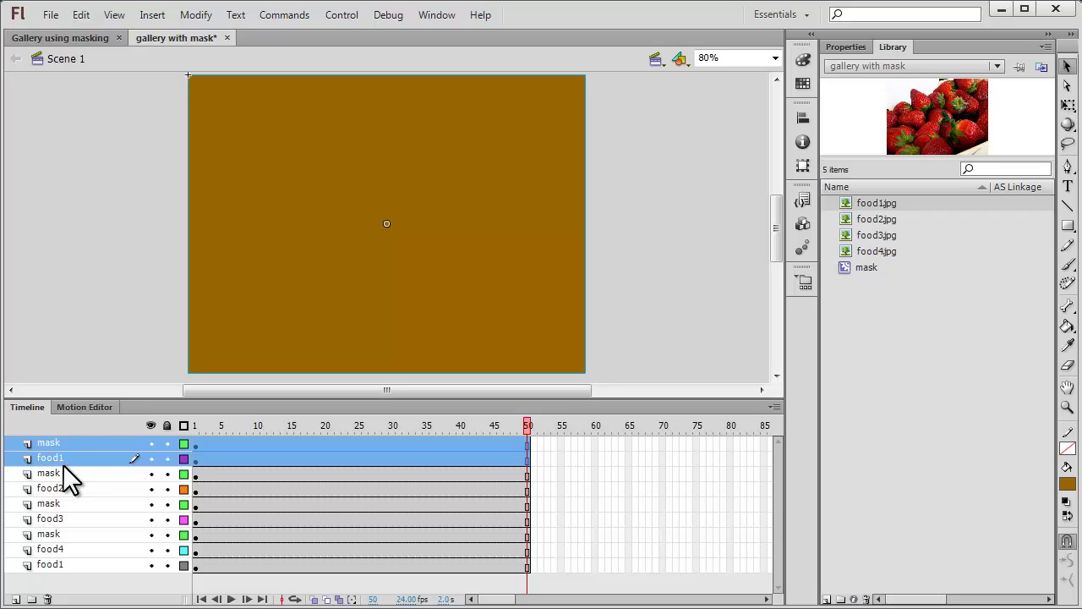
click(61, 473)
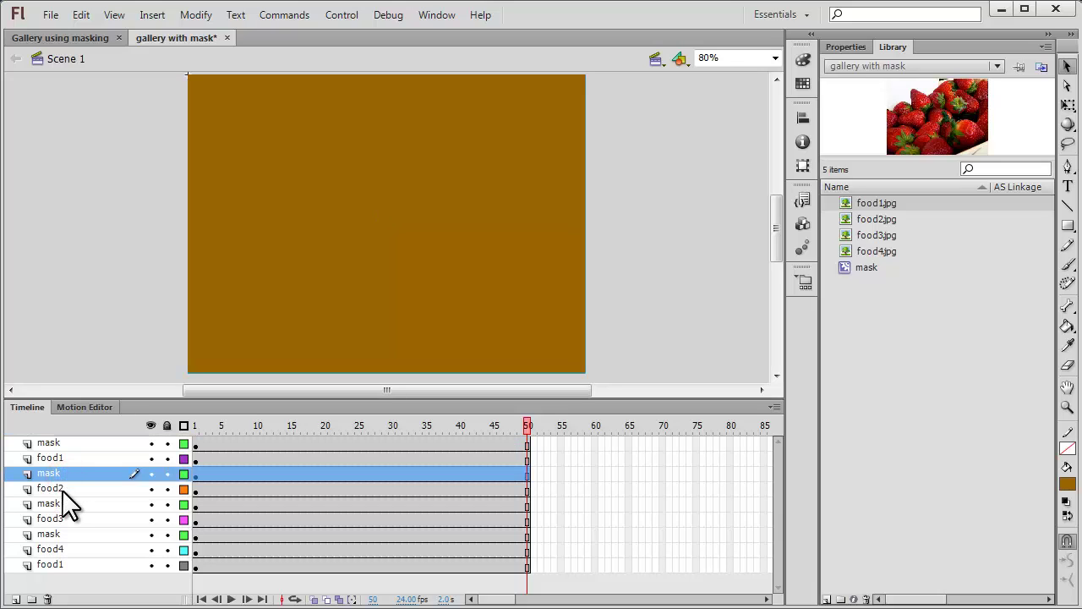
shift+click(62, 485)
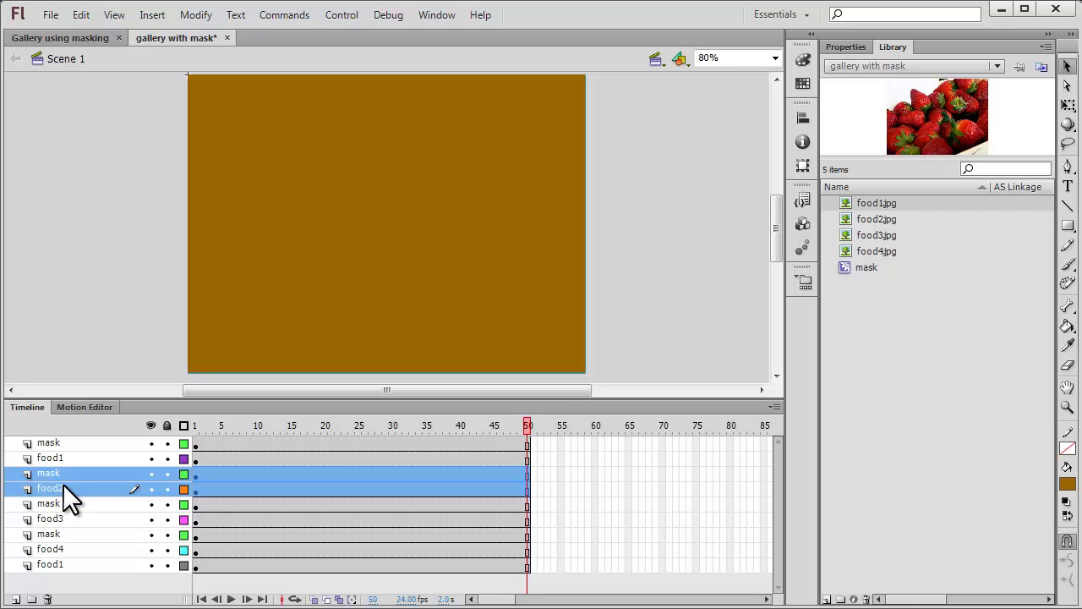
drag(63, 483, 488, 468)
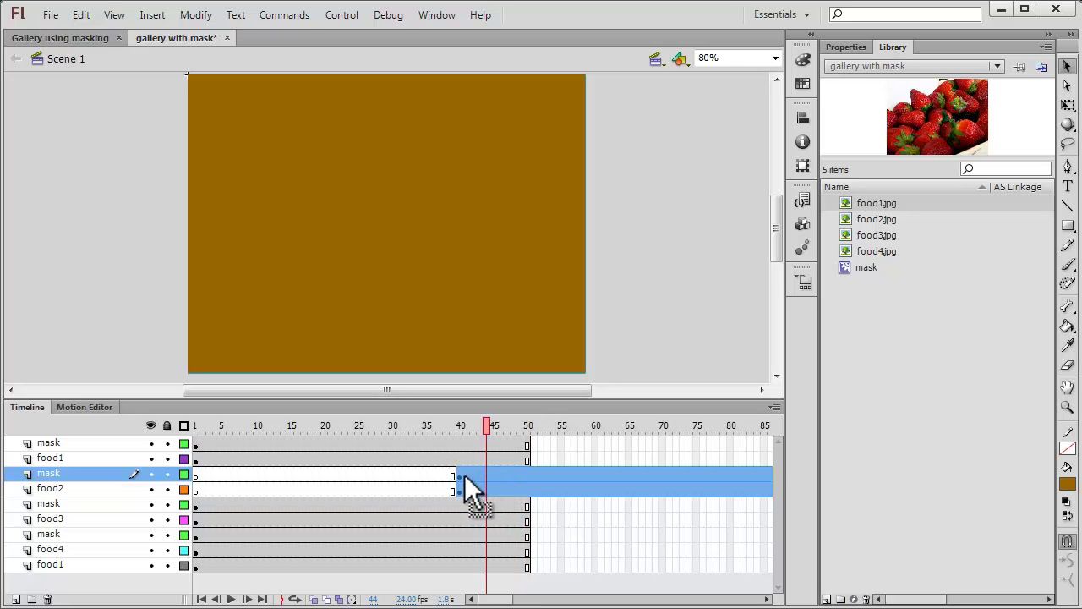
click(458, 474)
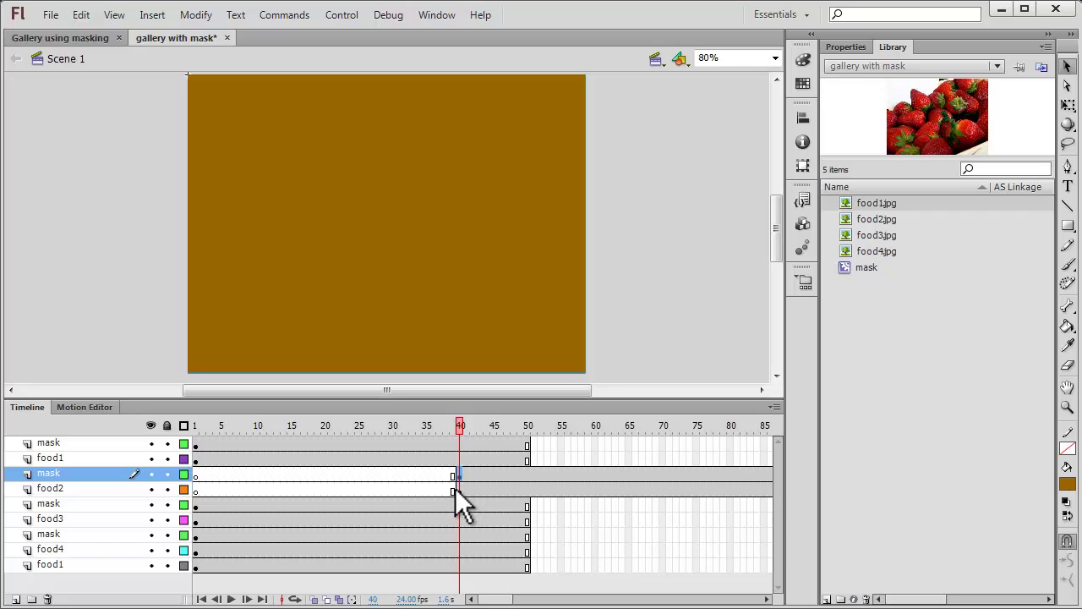
click(457, 488)
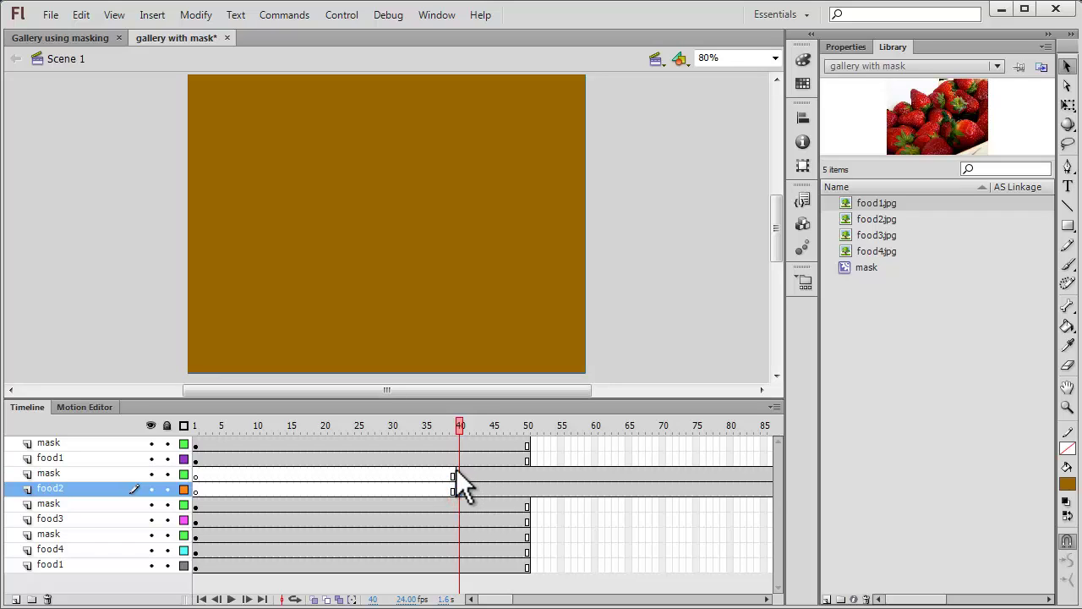
key(F6)
- Shift the frames of the food3 layer and the mask layer above it to start at frame 80
click(49, 503)
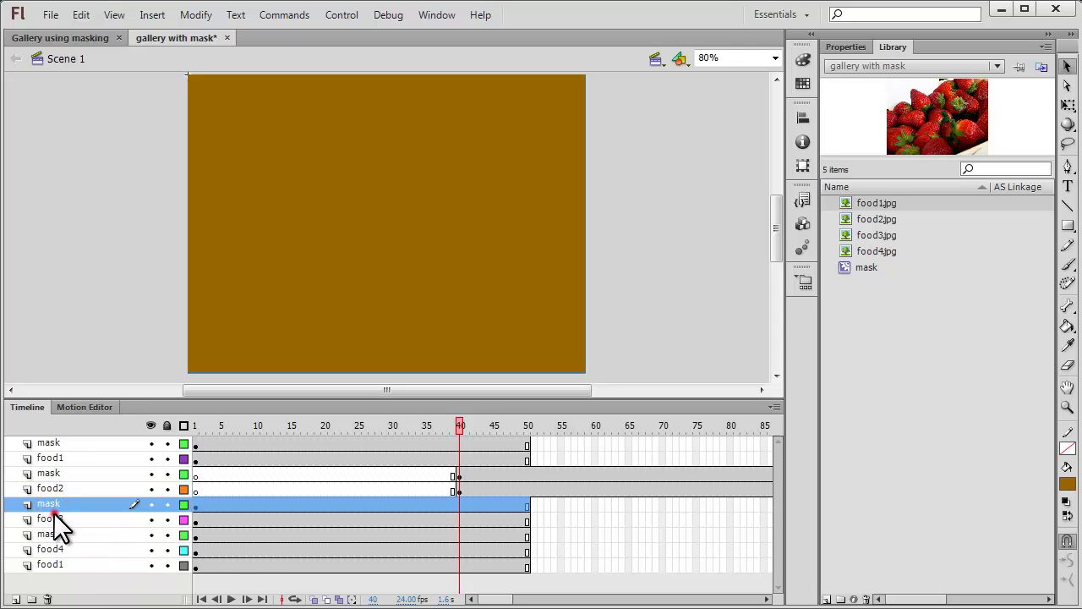
shift+click(53, 513)
drag(54, 511, 543, 511)
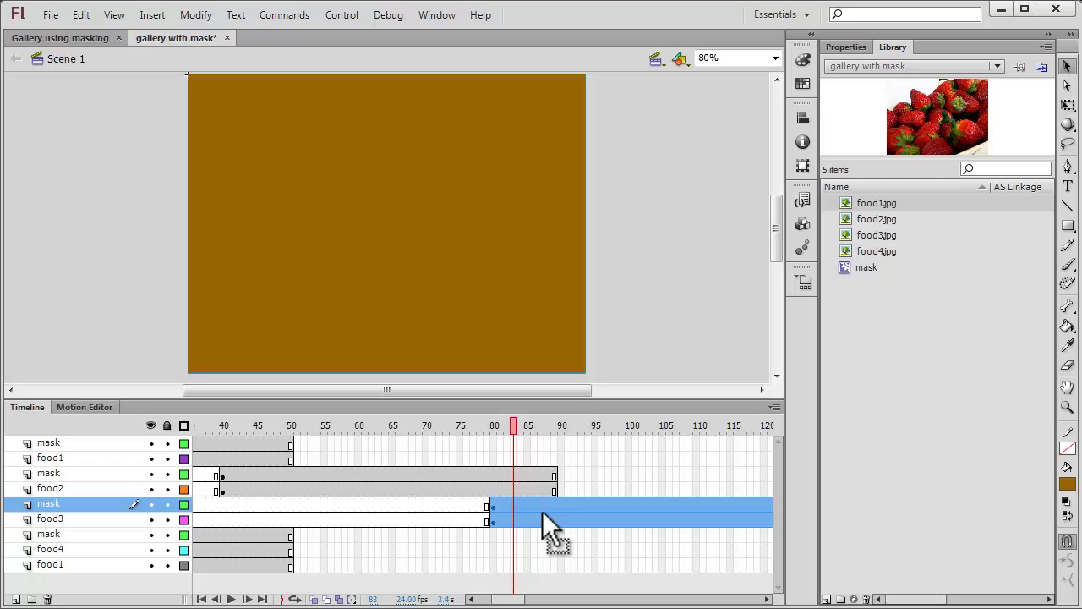
click(492, 505)
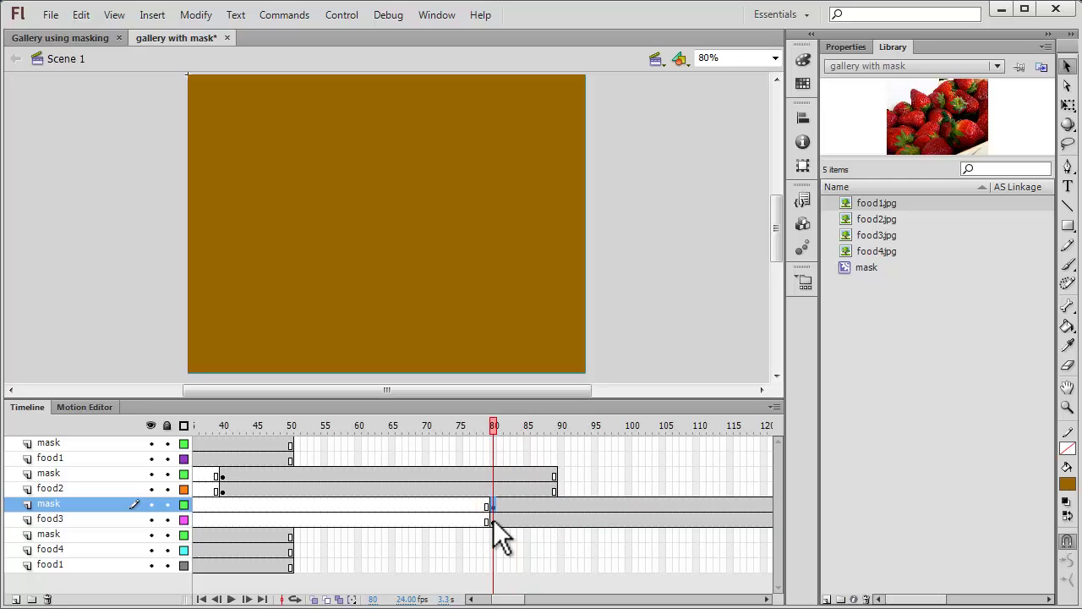
click(509, 598)
drag(495, 600, 471, 599)
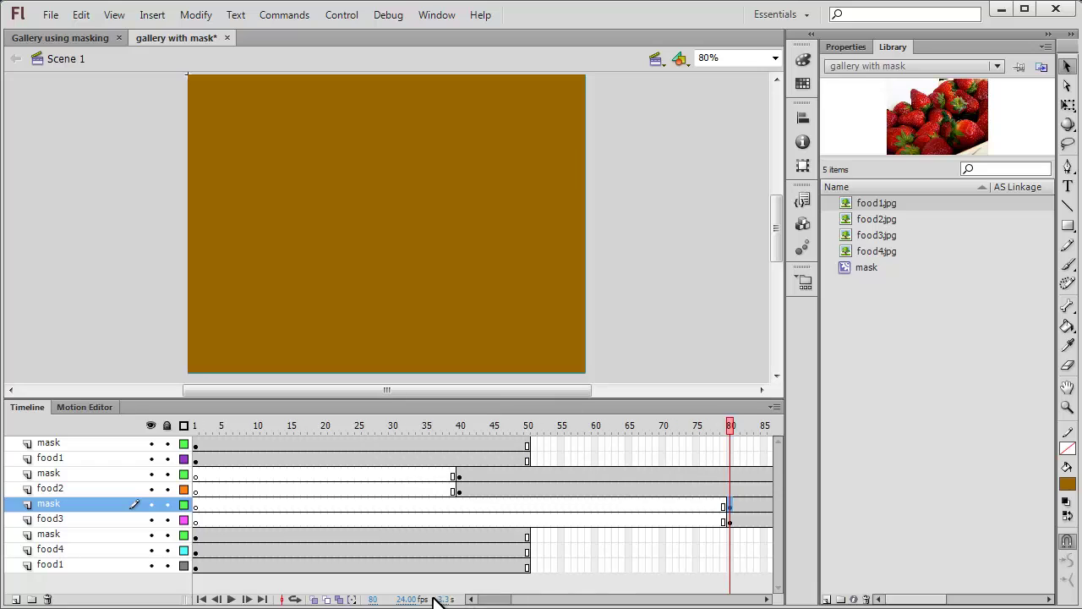
- Shift the frames of the food4 layer and the mask layer above it to start at frame 120
click(52, 536)
click(55, 549)
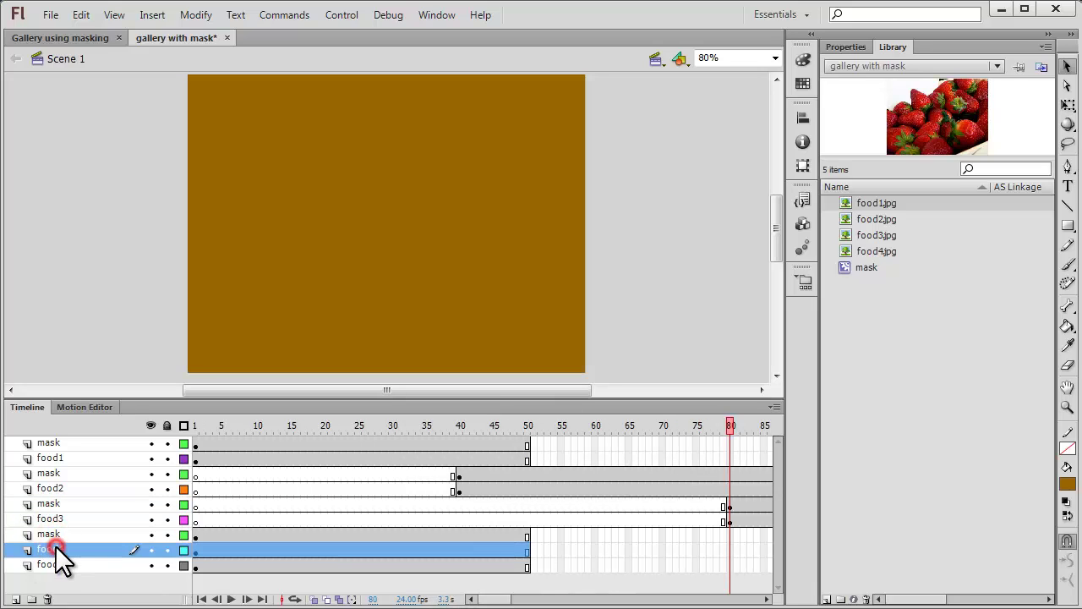
shift+click(55, 535)
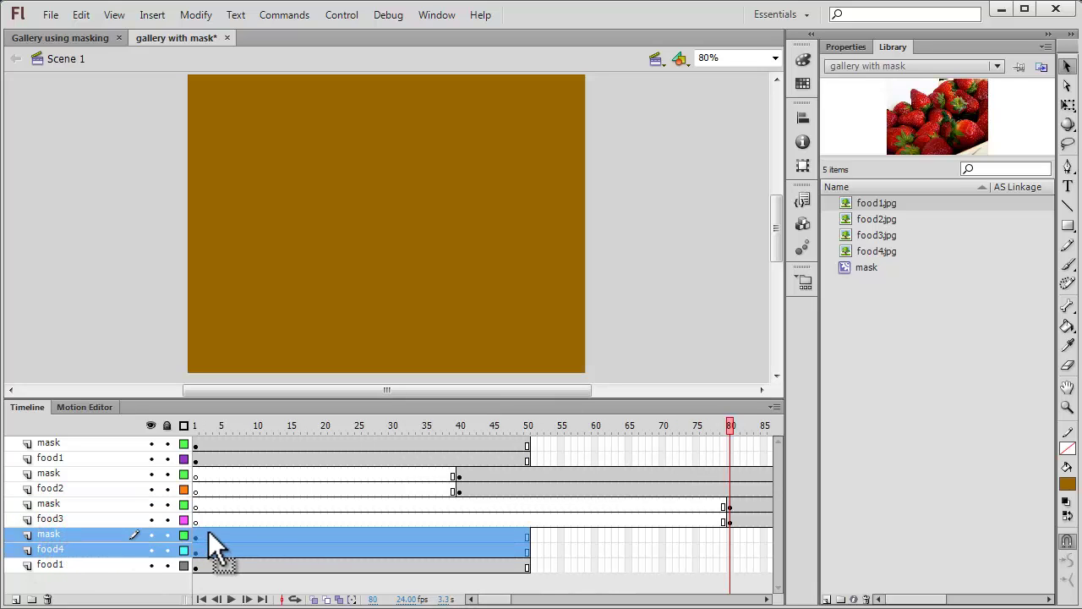
drag(208, 534, 706, 541)
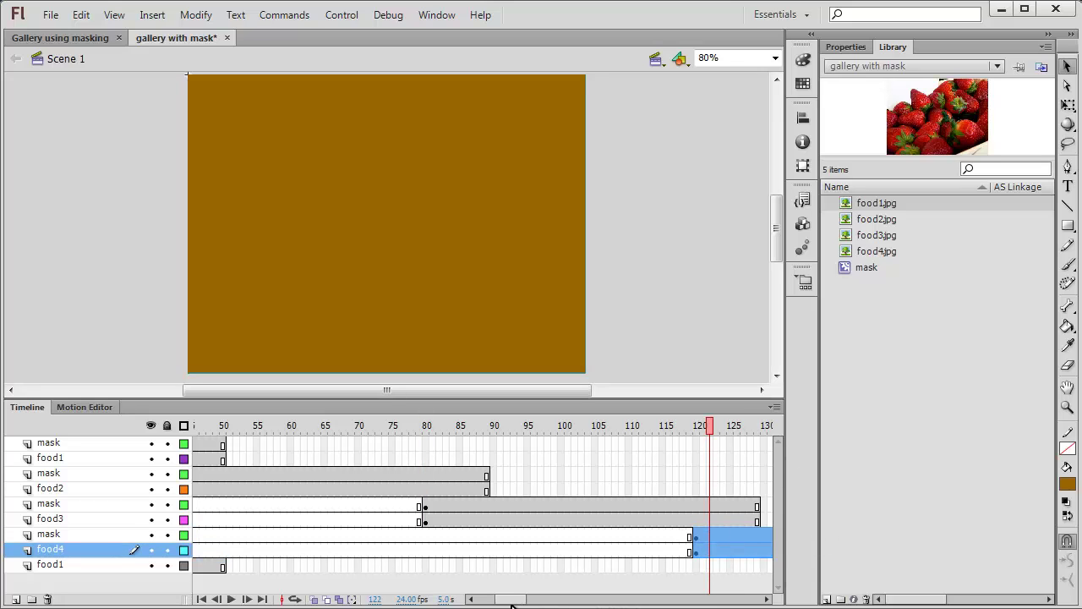
drag(511, 602, 522, 596)
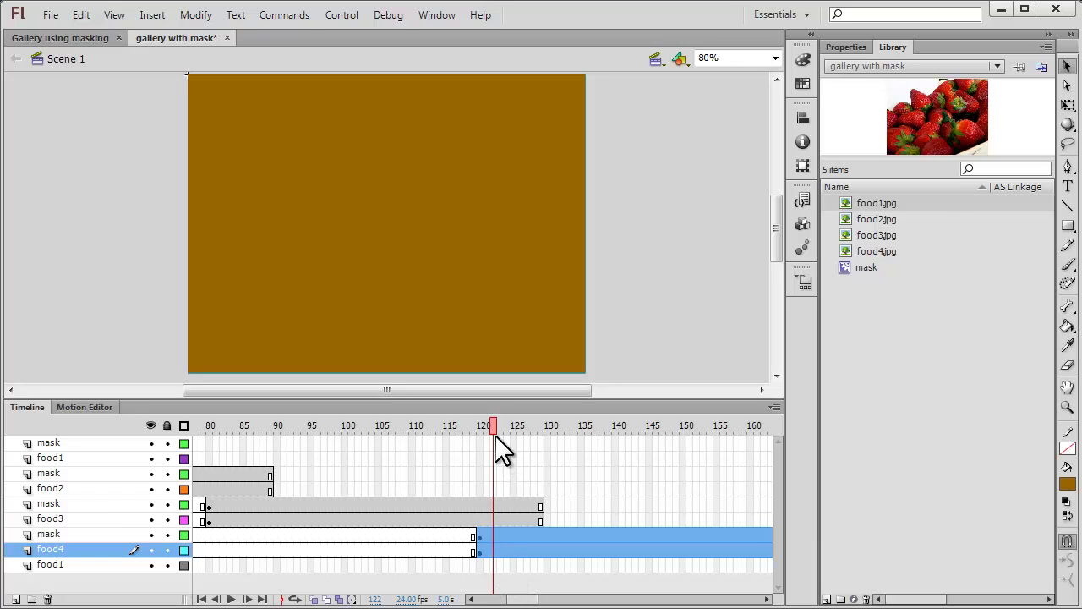
drag(496, 435, 480, 427)
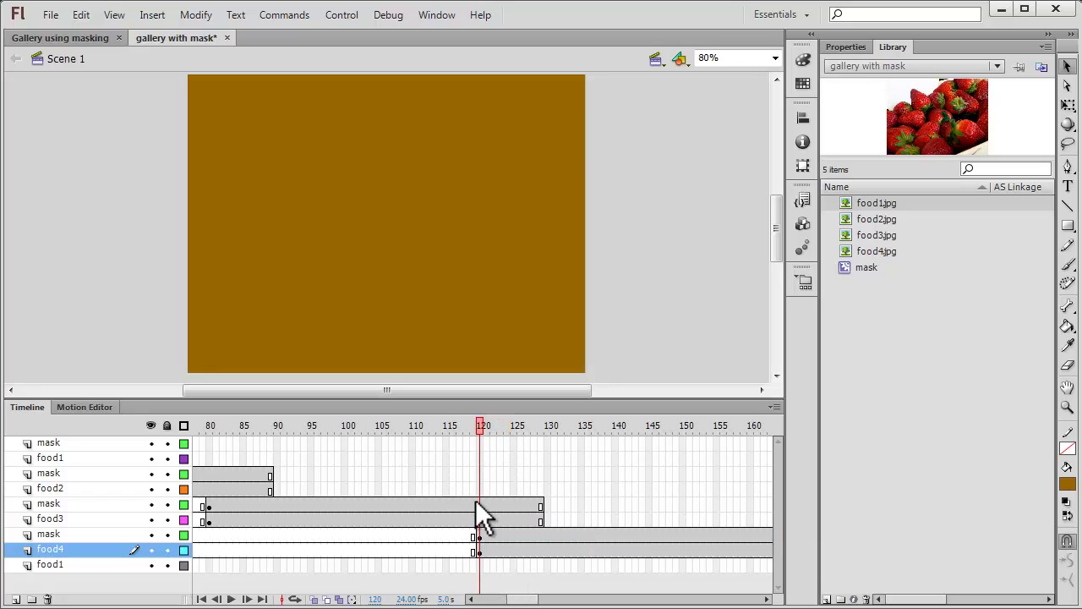
click(478, 535)
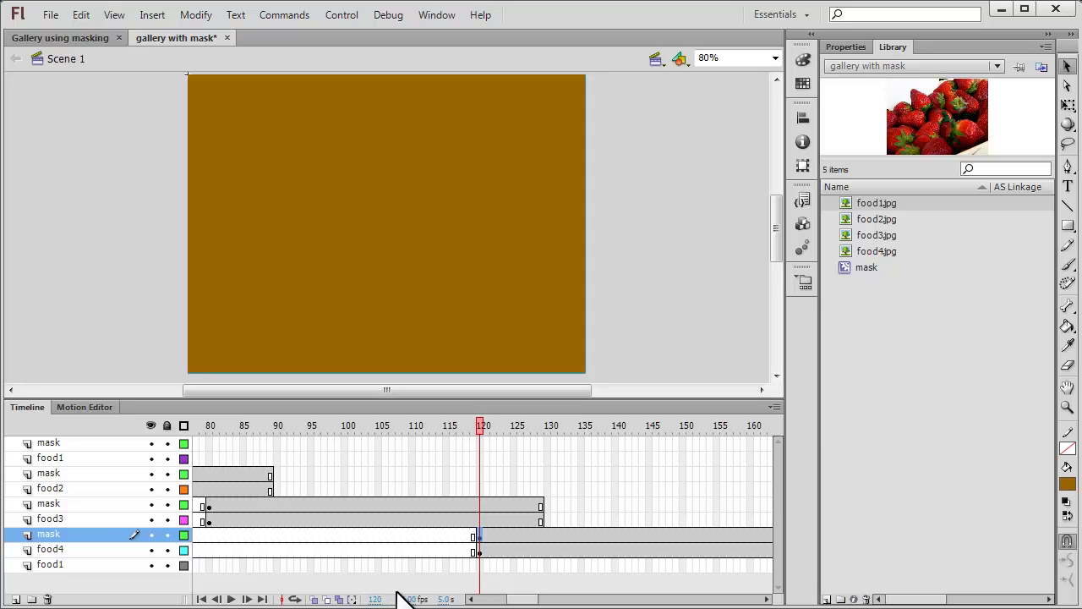
drag(519, 598, 482, 602)
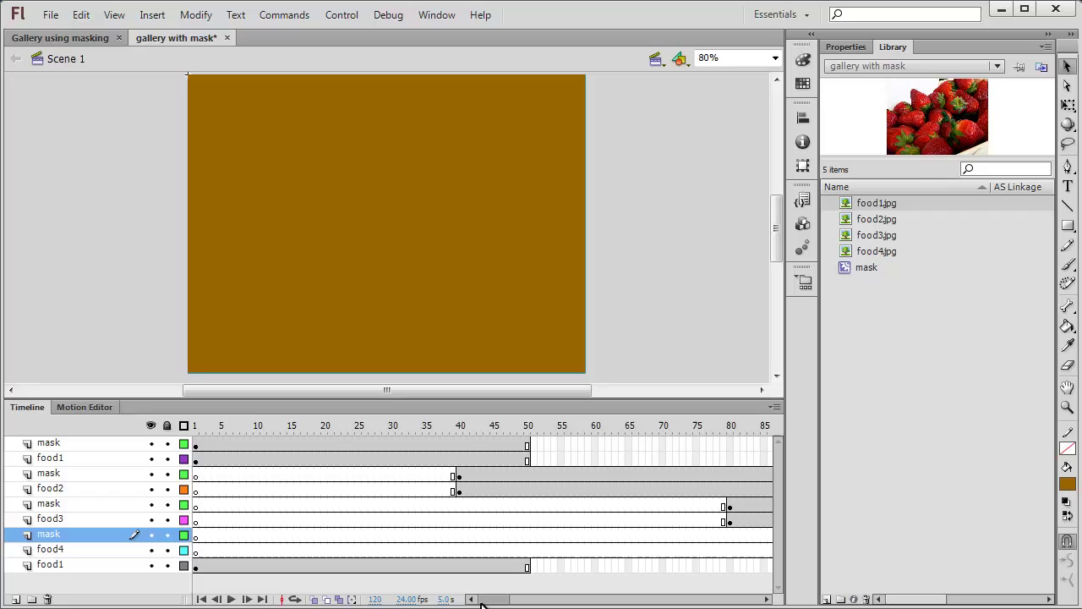
- Shift the frames of the bottom food1 layer to start at frame 160
click(75, 565)
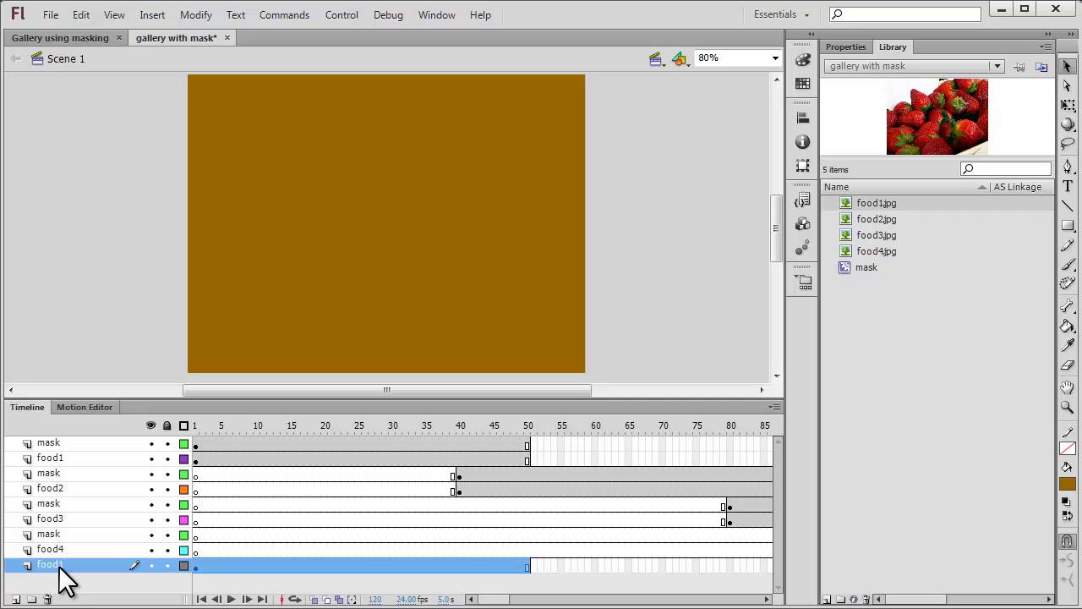
drag(210, 568, 475, 577)
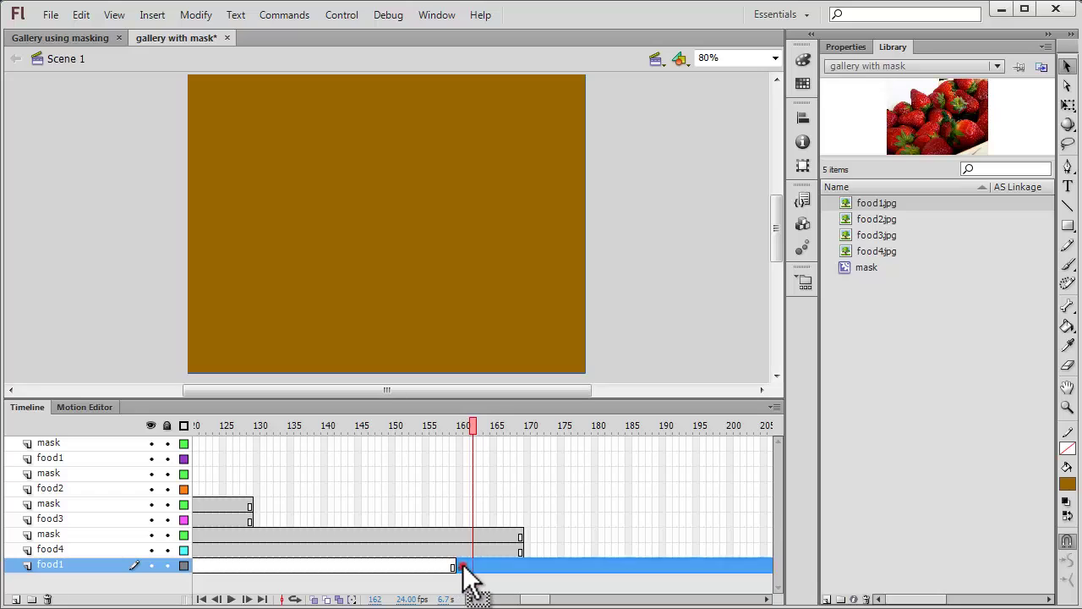
click(462, 566)
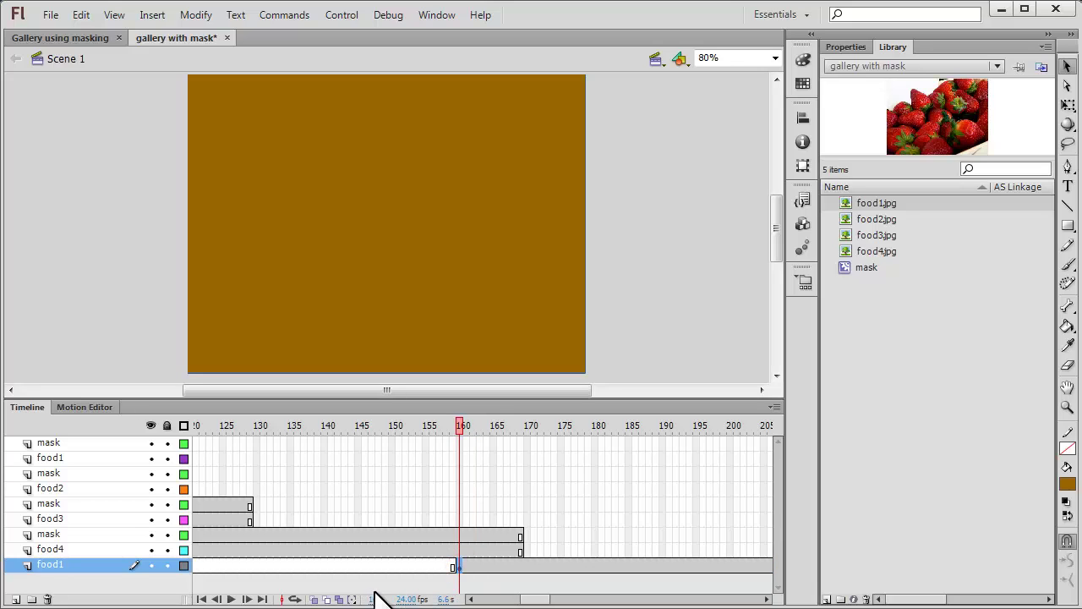
- Remove frames 170 to 209 from the bottom food1 layer so it ends together with the food4 layer
drag(527, 598, 535, 599)
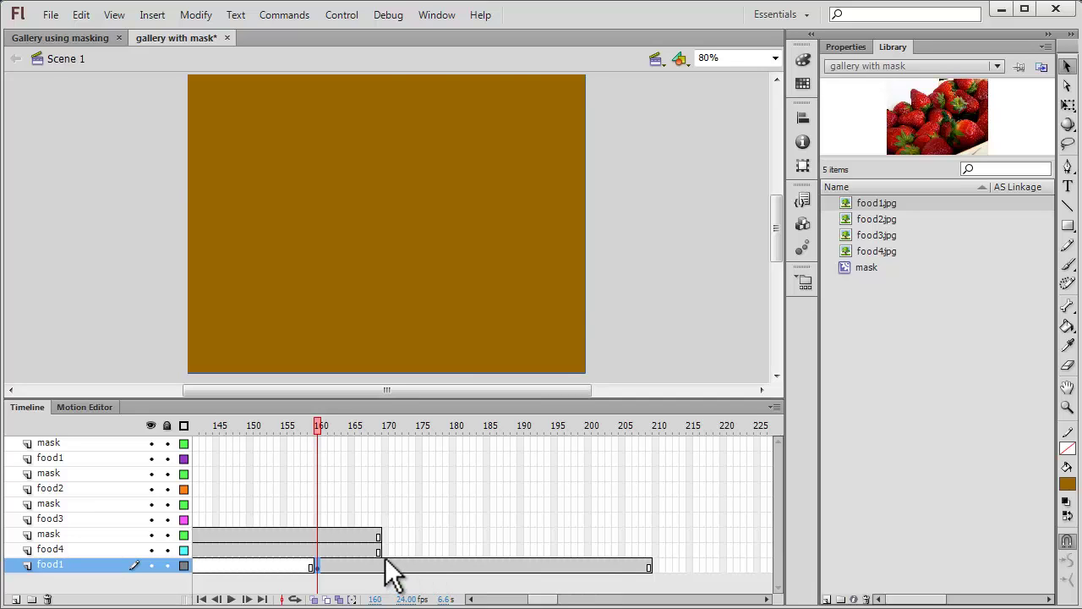
drag(386, 564, 650, 571)
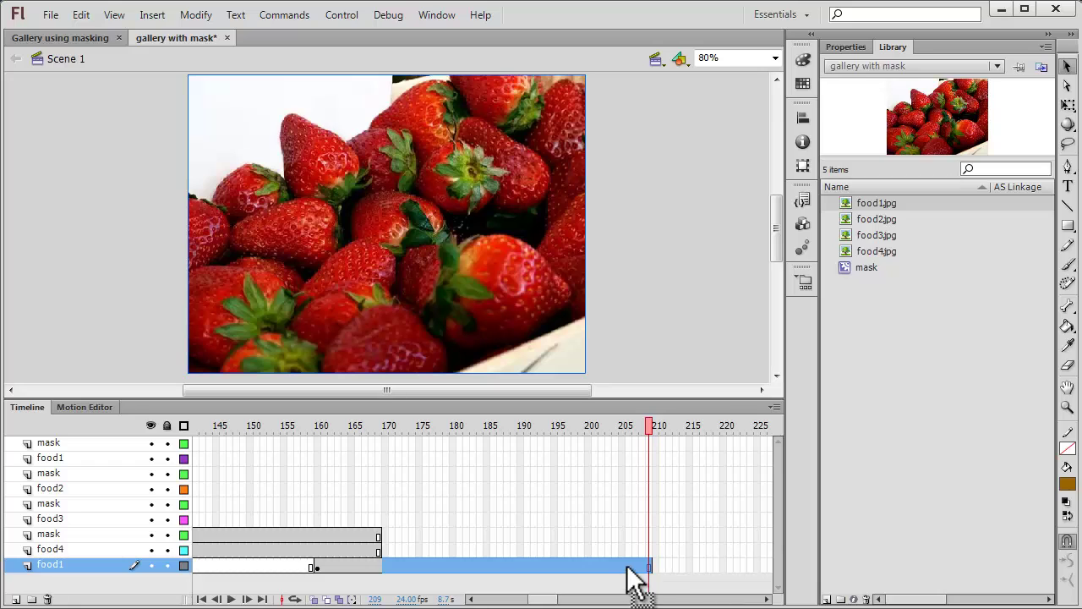
right_click(630, 569)
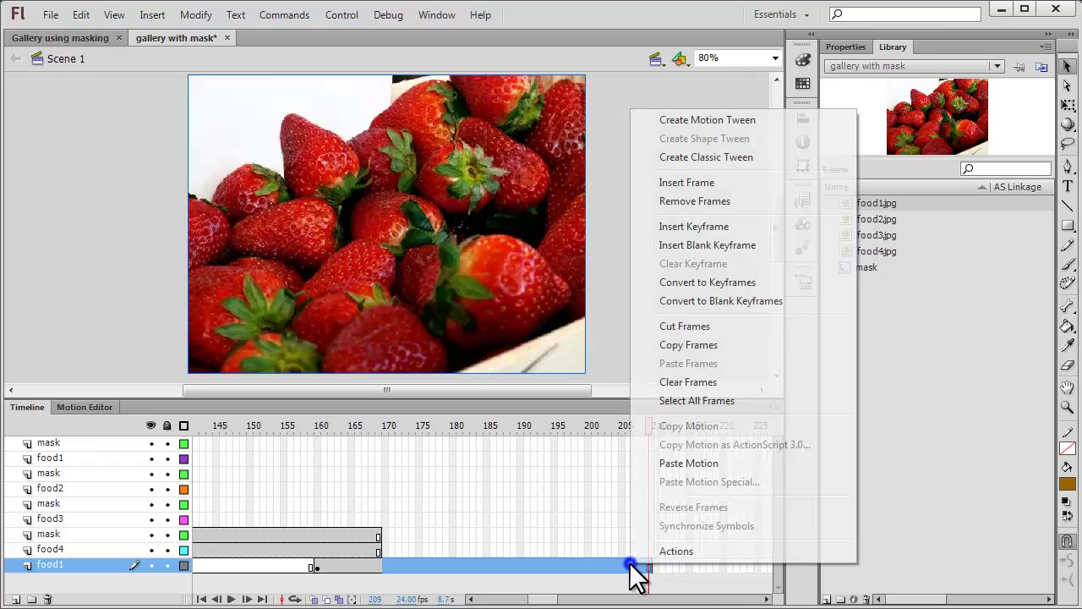
click(721, 203)
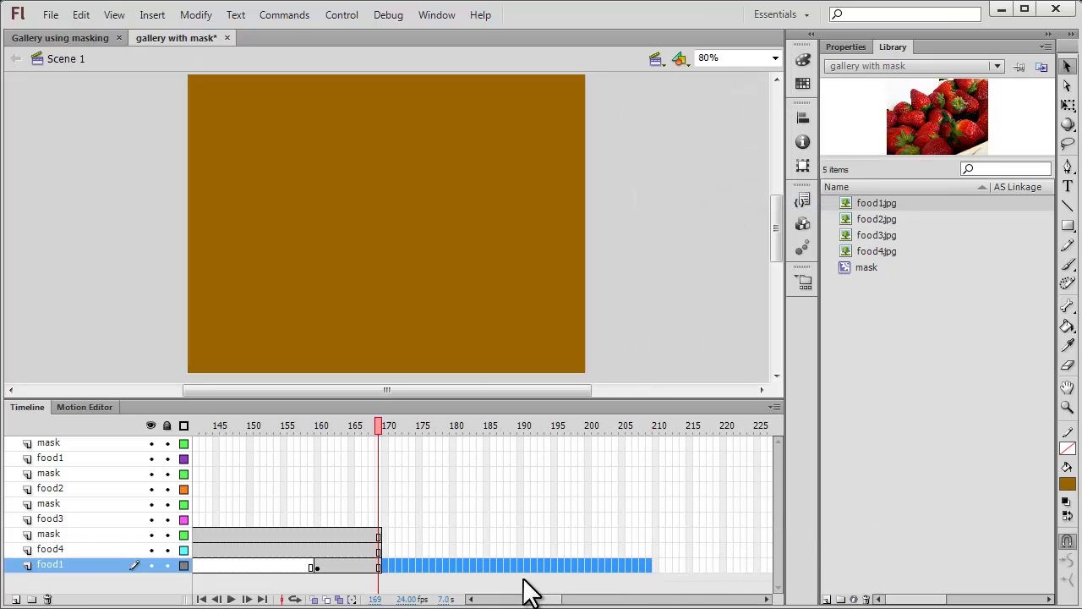
drag(546, 599, 422, 602)
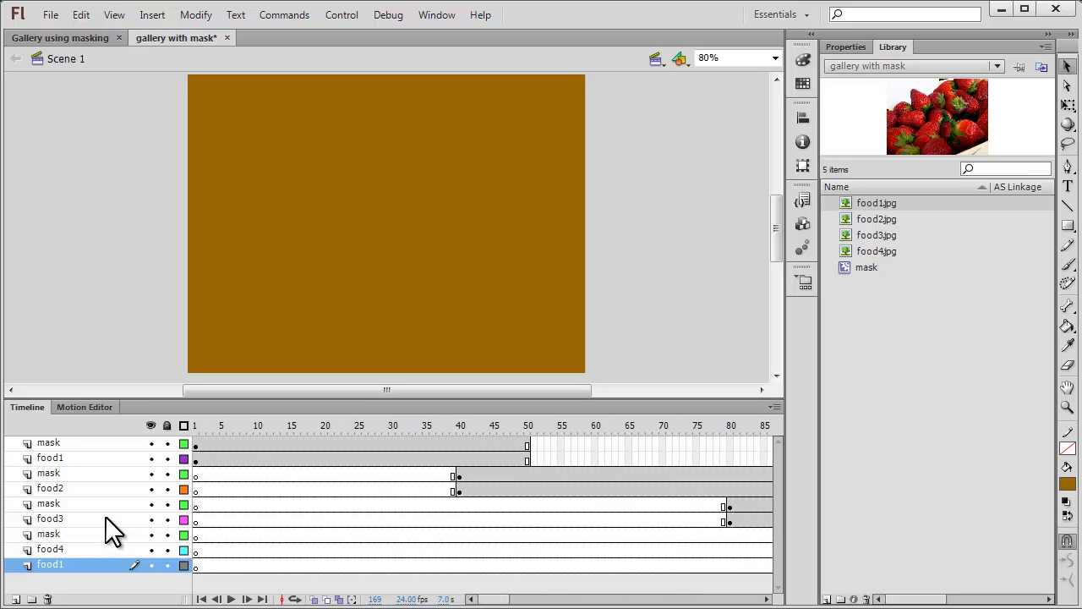
- Convert the mask layers above the top food1, food2 and food3 layers into Mask layers
right_click(66, 440)
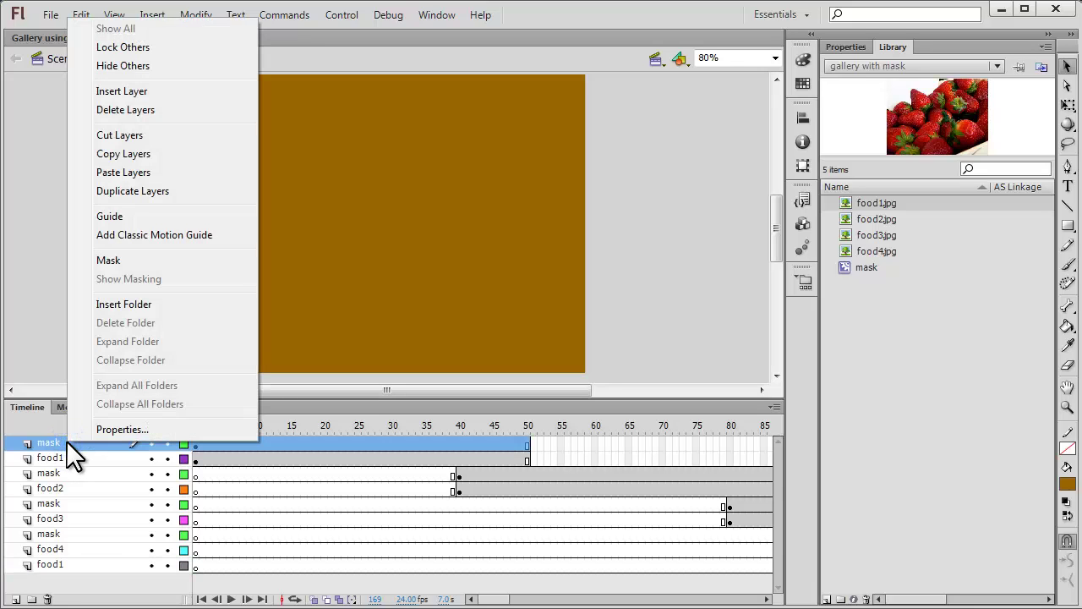
click(116, 260)
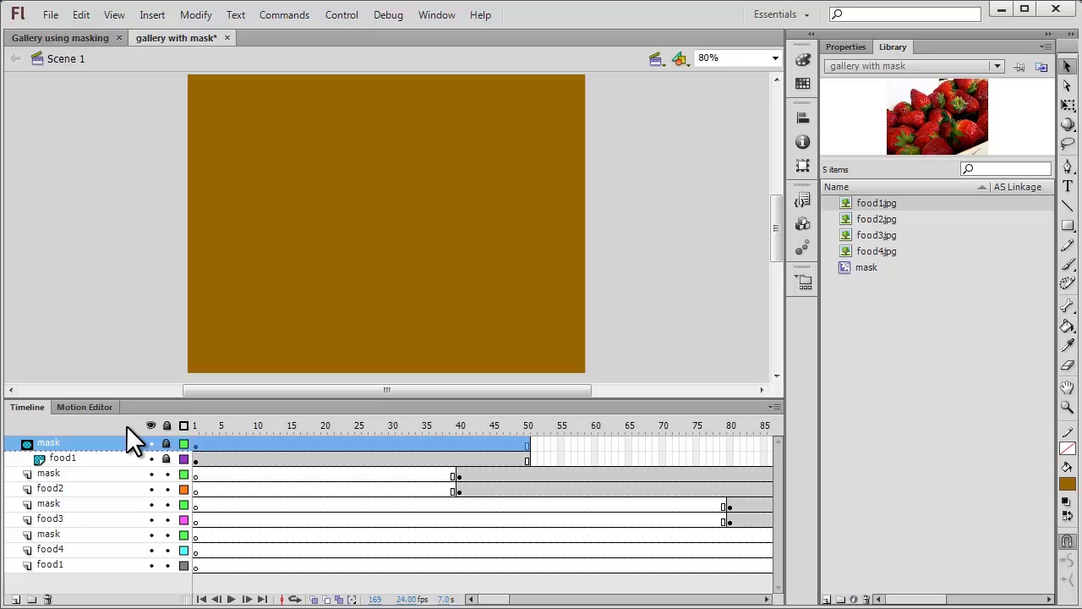
right_click(113, 471)
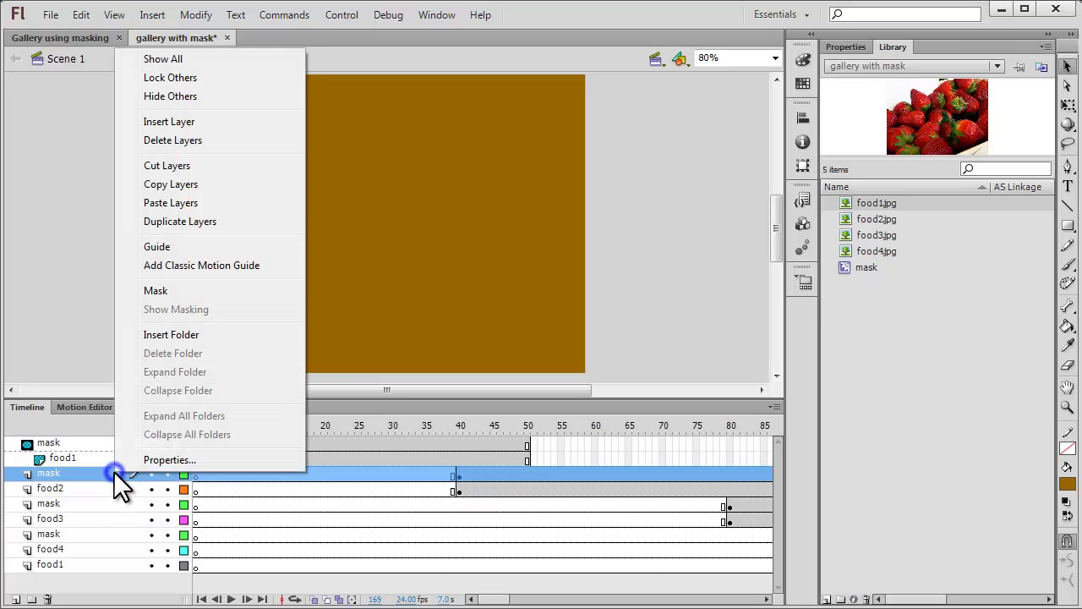
click(169, 290)
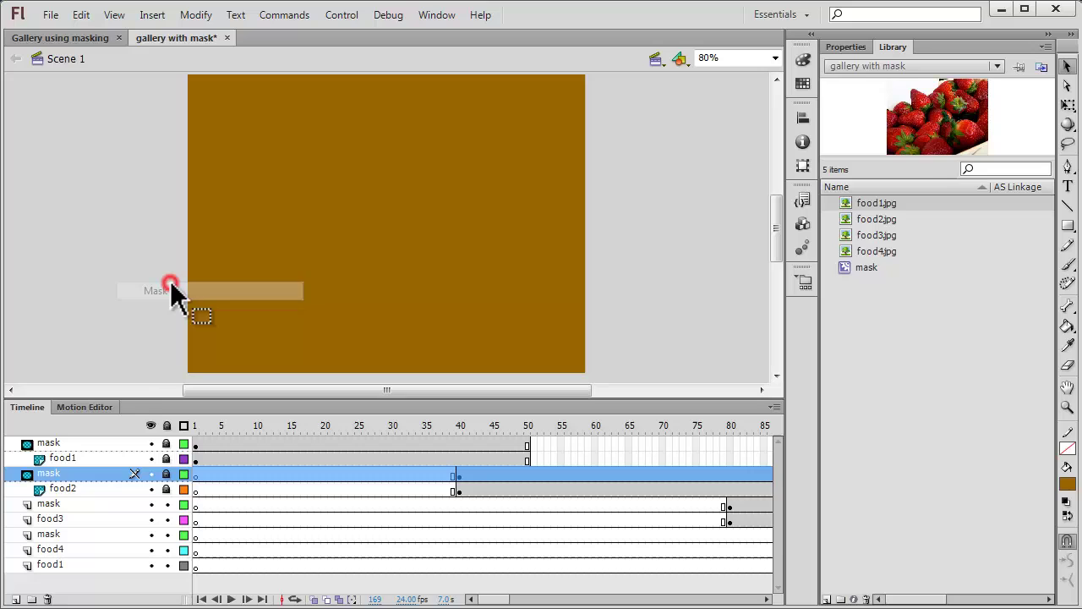
right_click(104, 497)
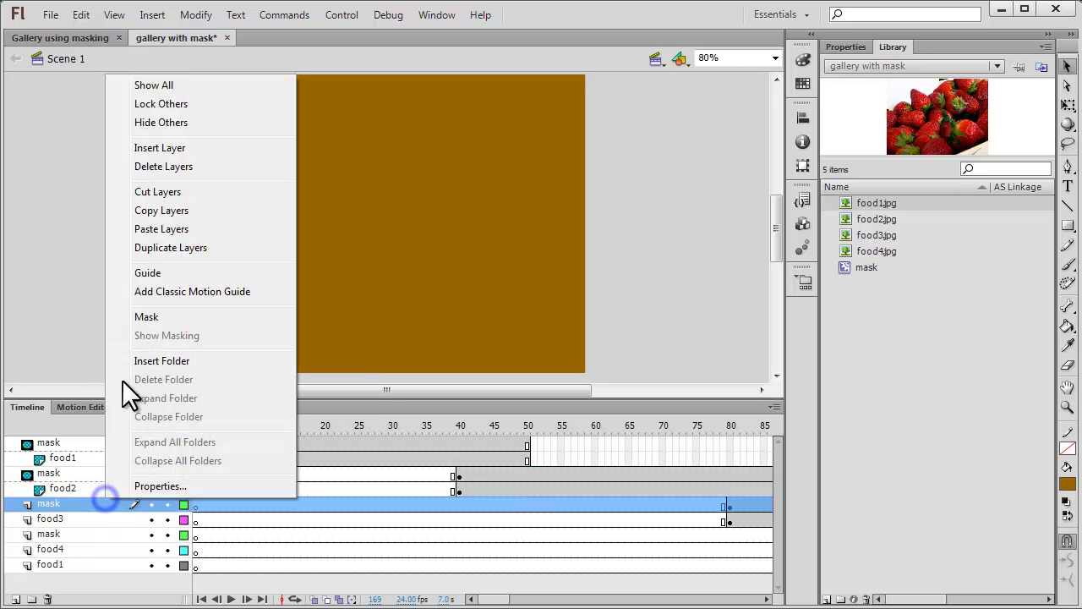
click(158, 315)
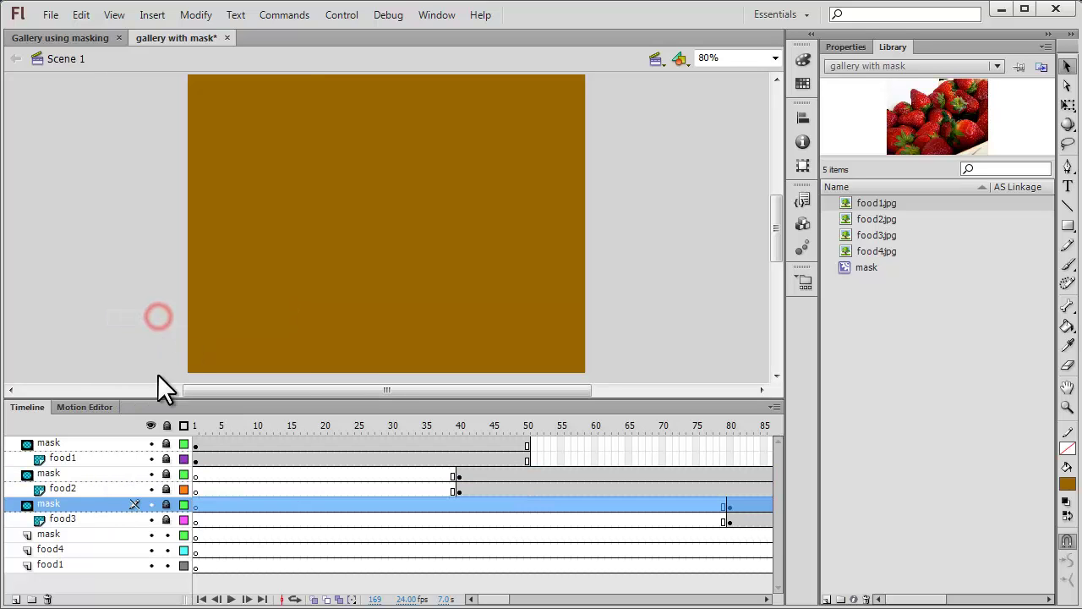
- Convert the mask layer above the food4 layer into a Mask layer and preview the gallery as a test movie
right_click(115, 530)
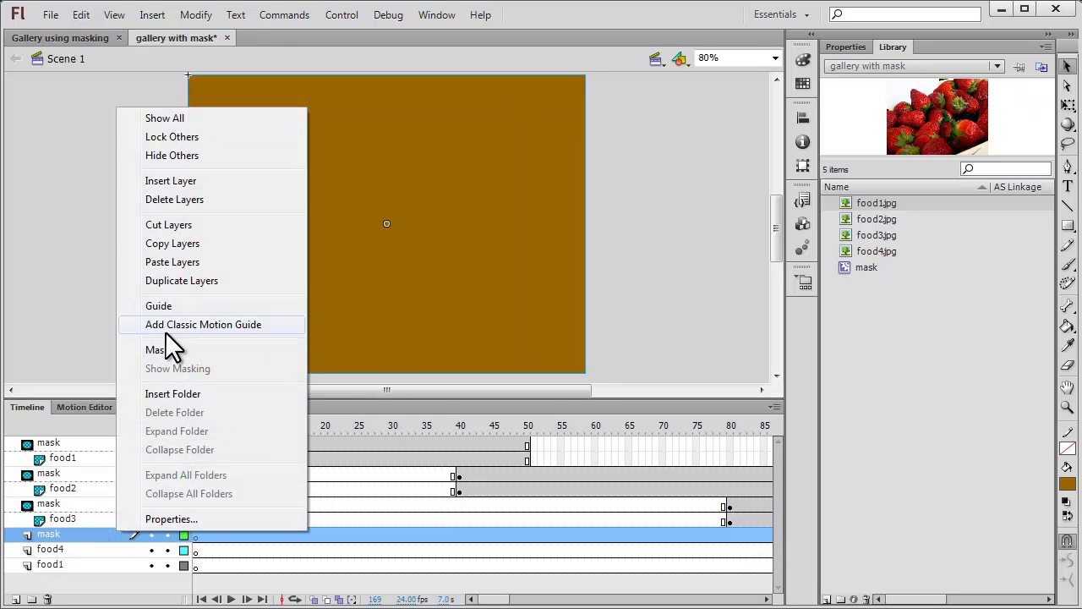
click(160, 349)
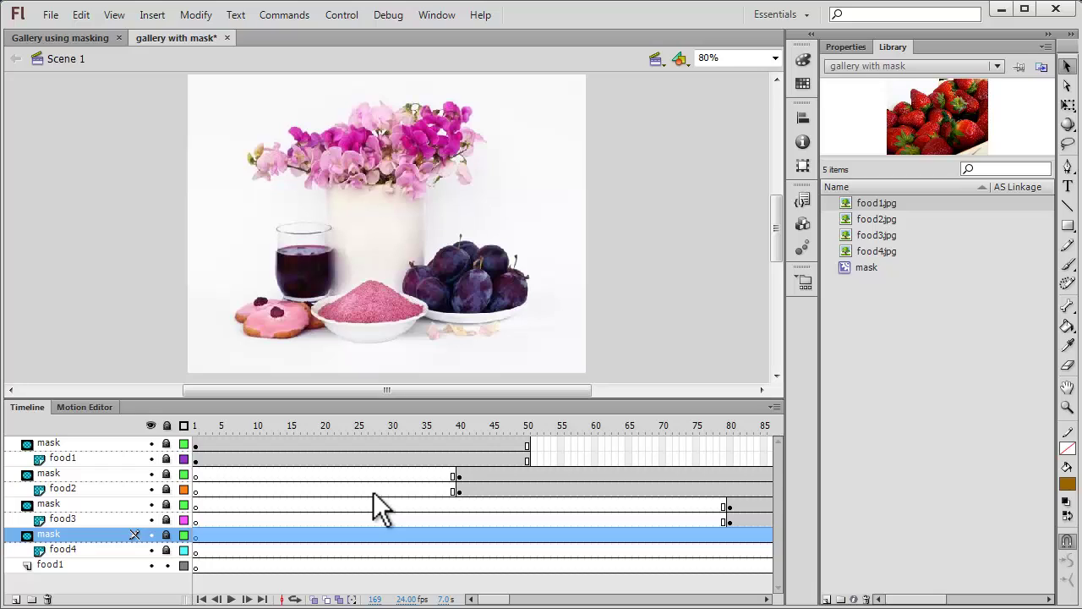
key(ctrl+Return)
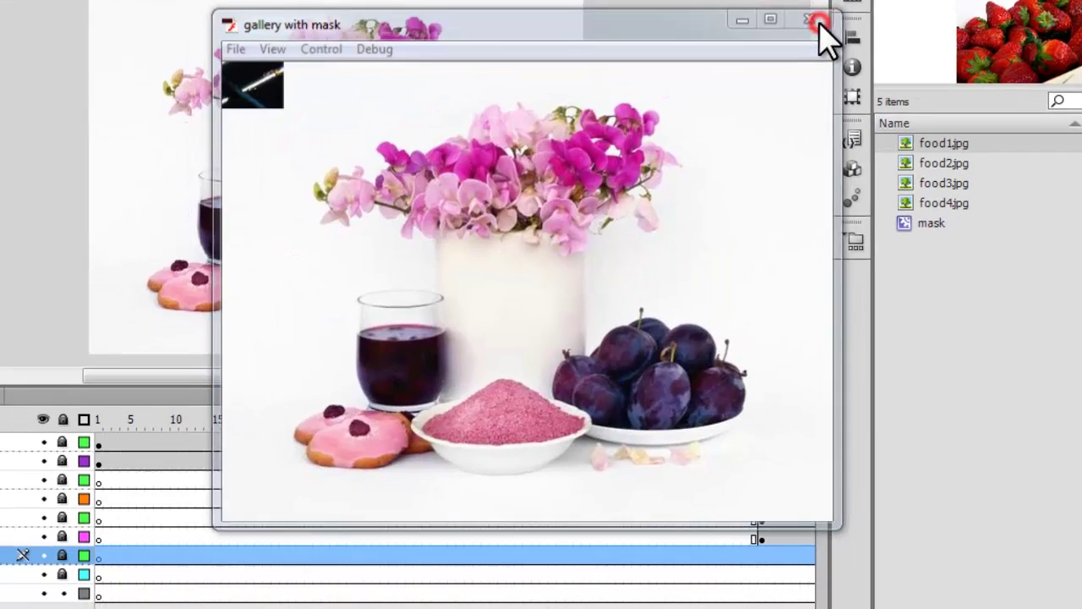
click(800, 40)
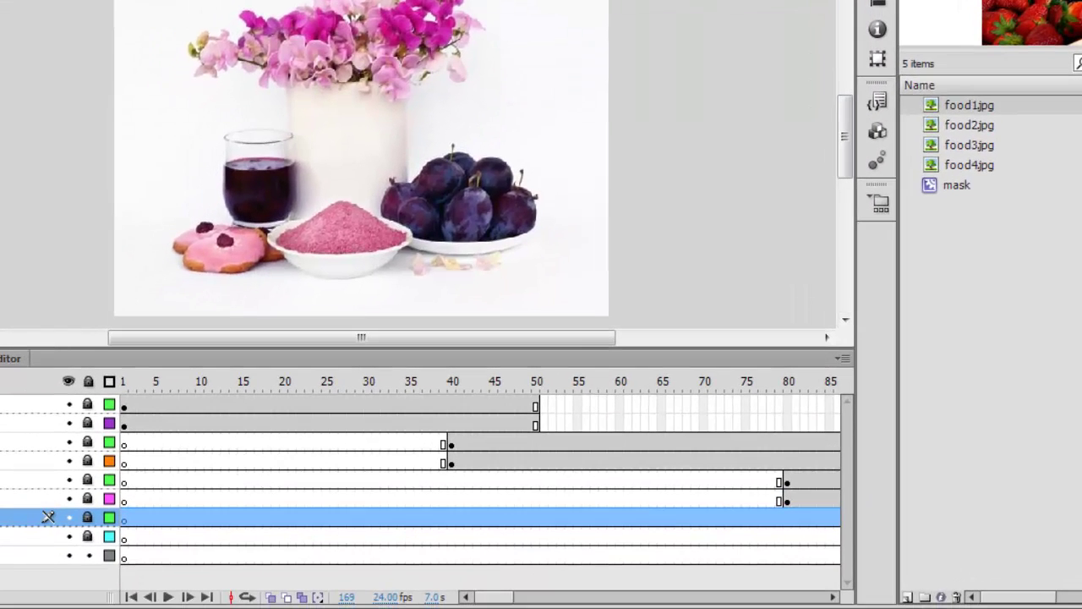
- Set the document's frame rate to 16 fps and test the movie again at that speed
click(378, 597)
text(16)
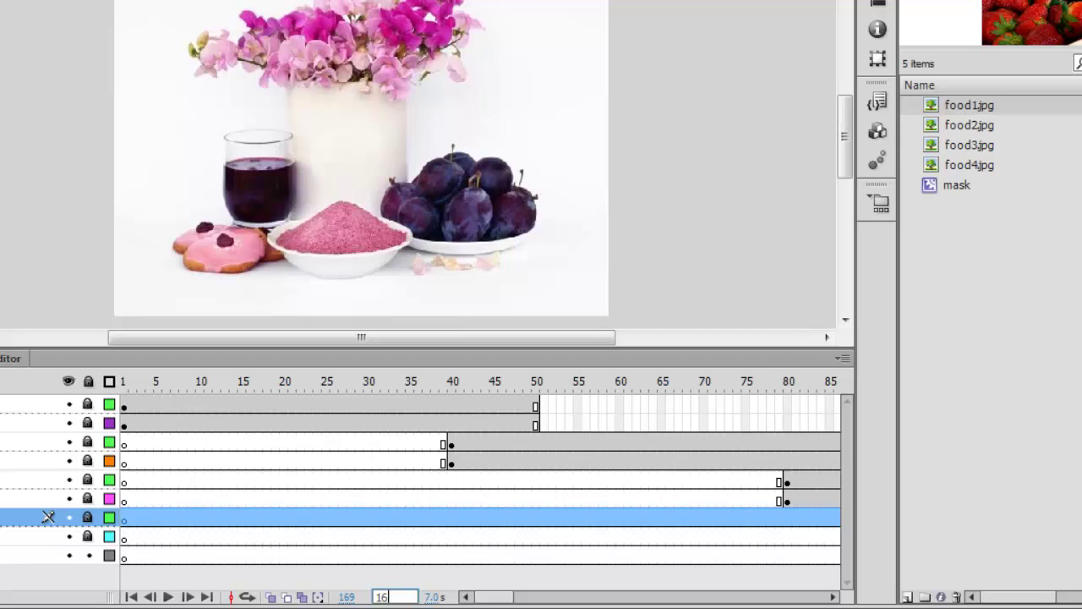
key(Return)
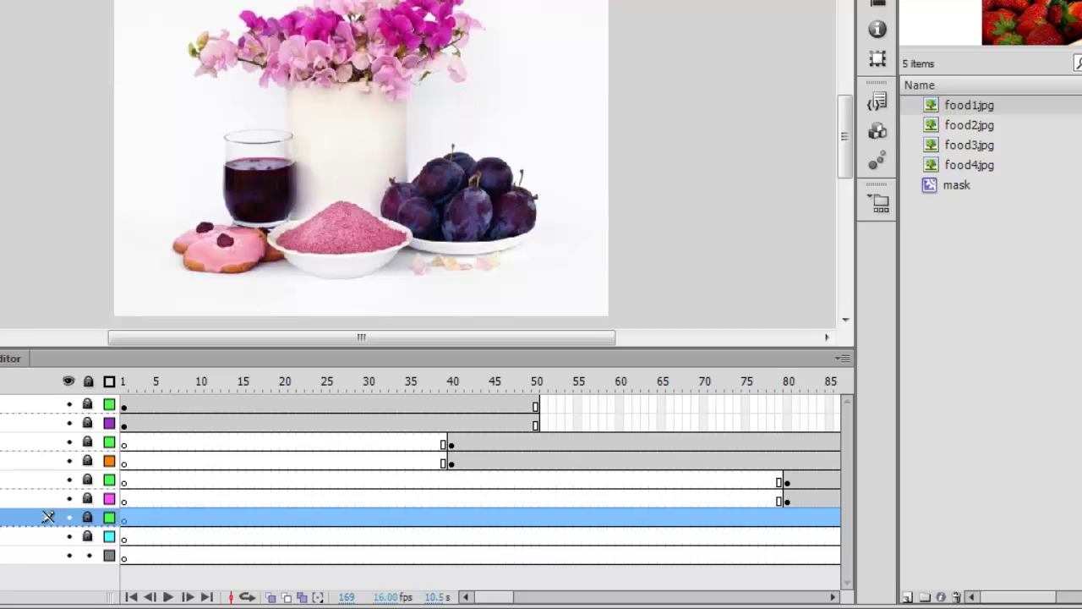
key(ctrl+Return)
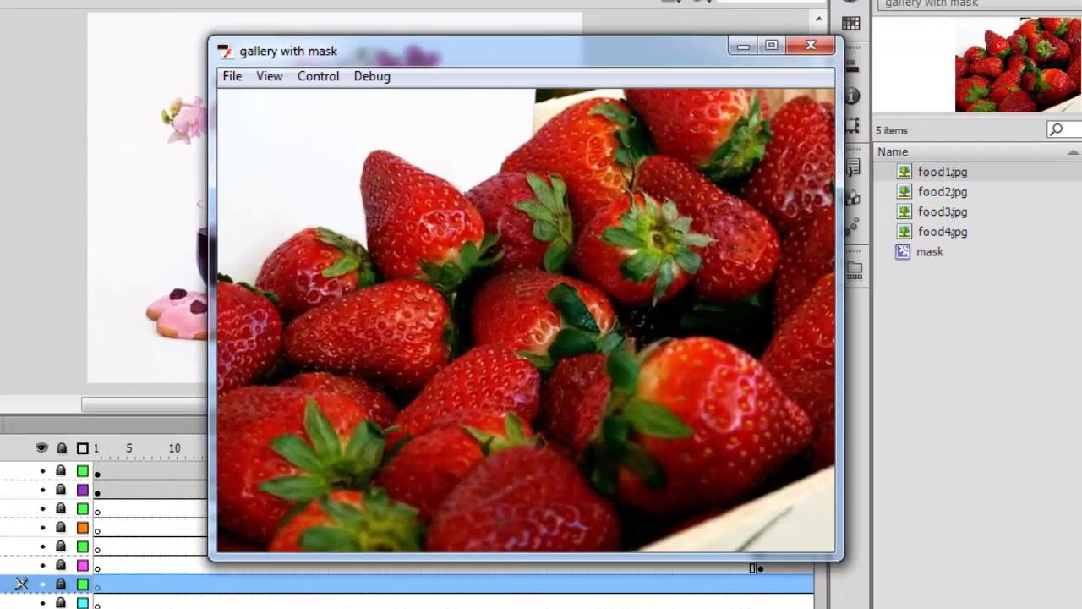